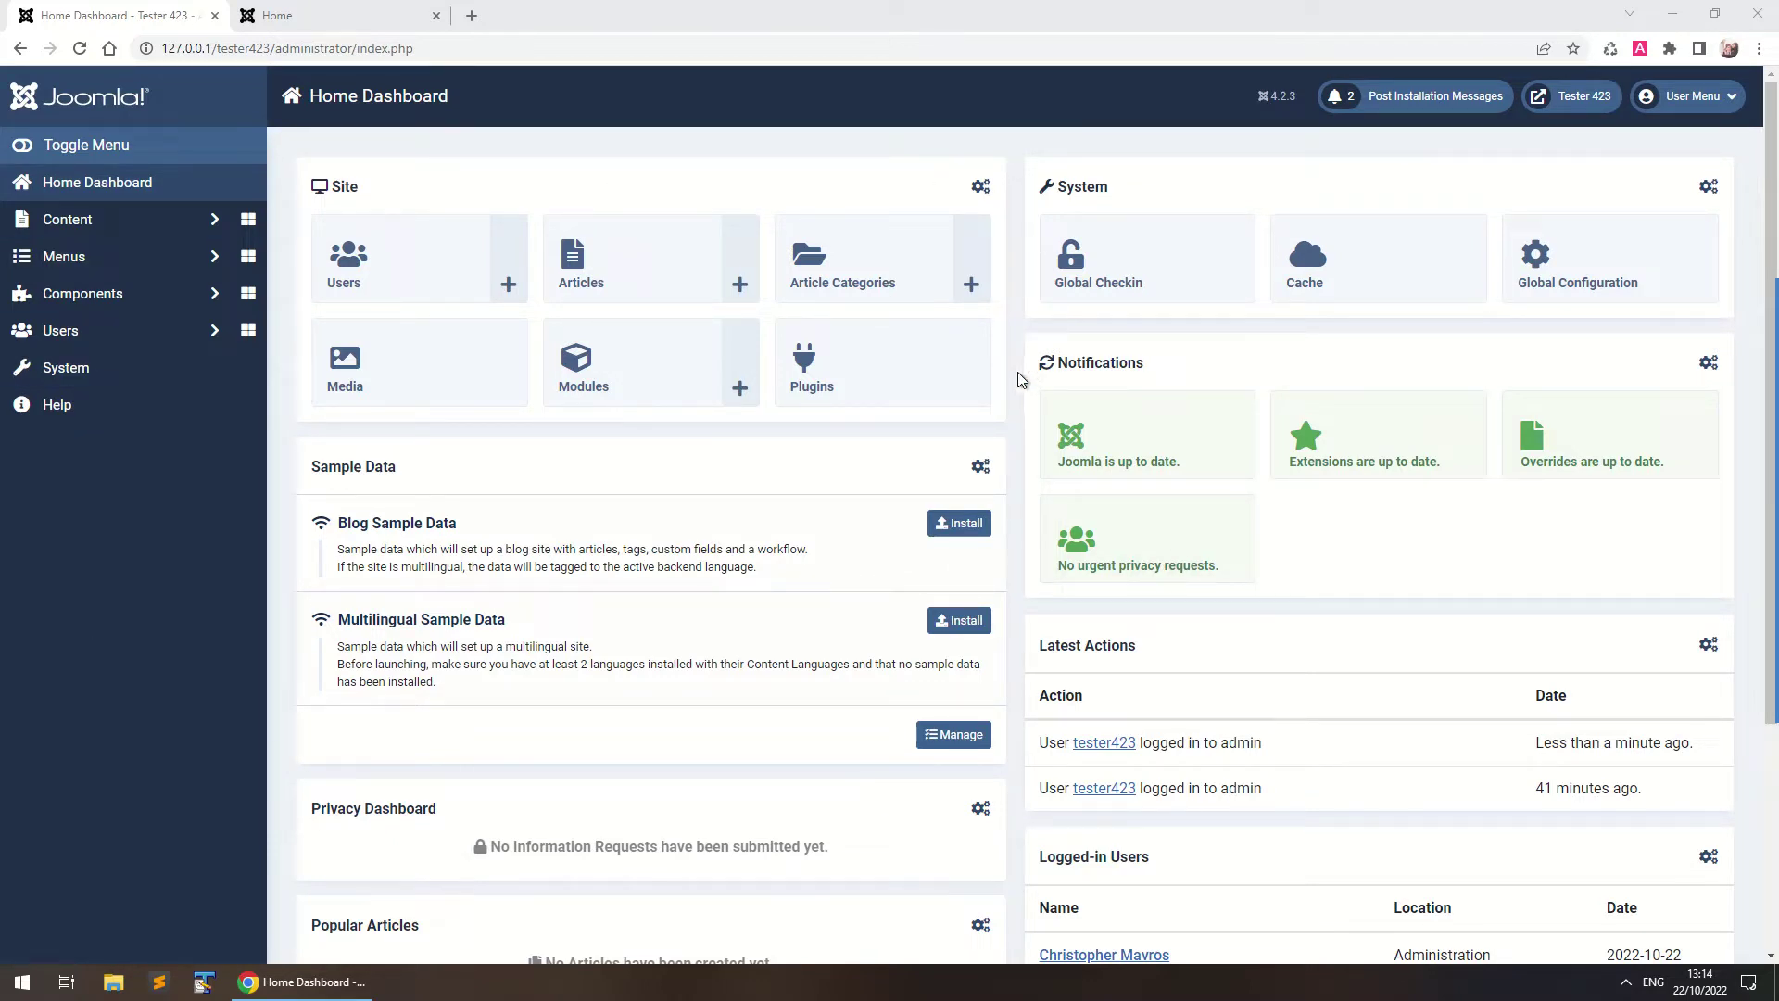
Install the SimpleQuiz package by uploading pkg_simplequiz.zip in the Extensions installer
{"action": "left_click", "coordinate": [59, 371]}
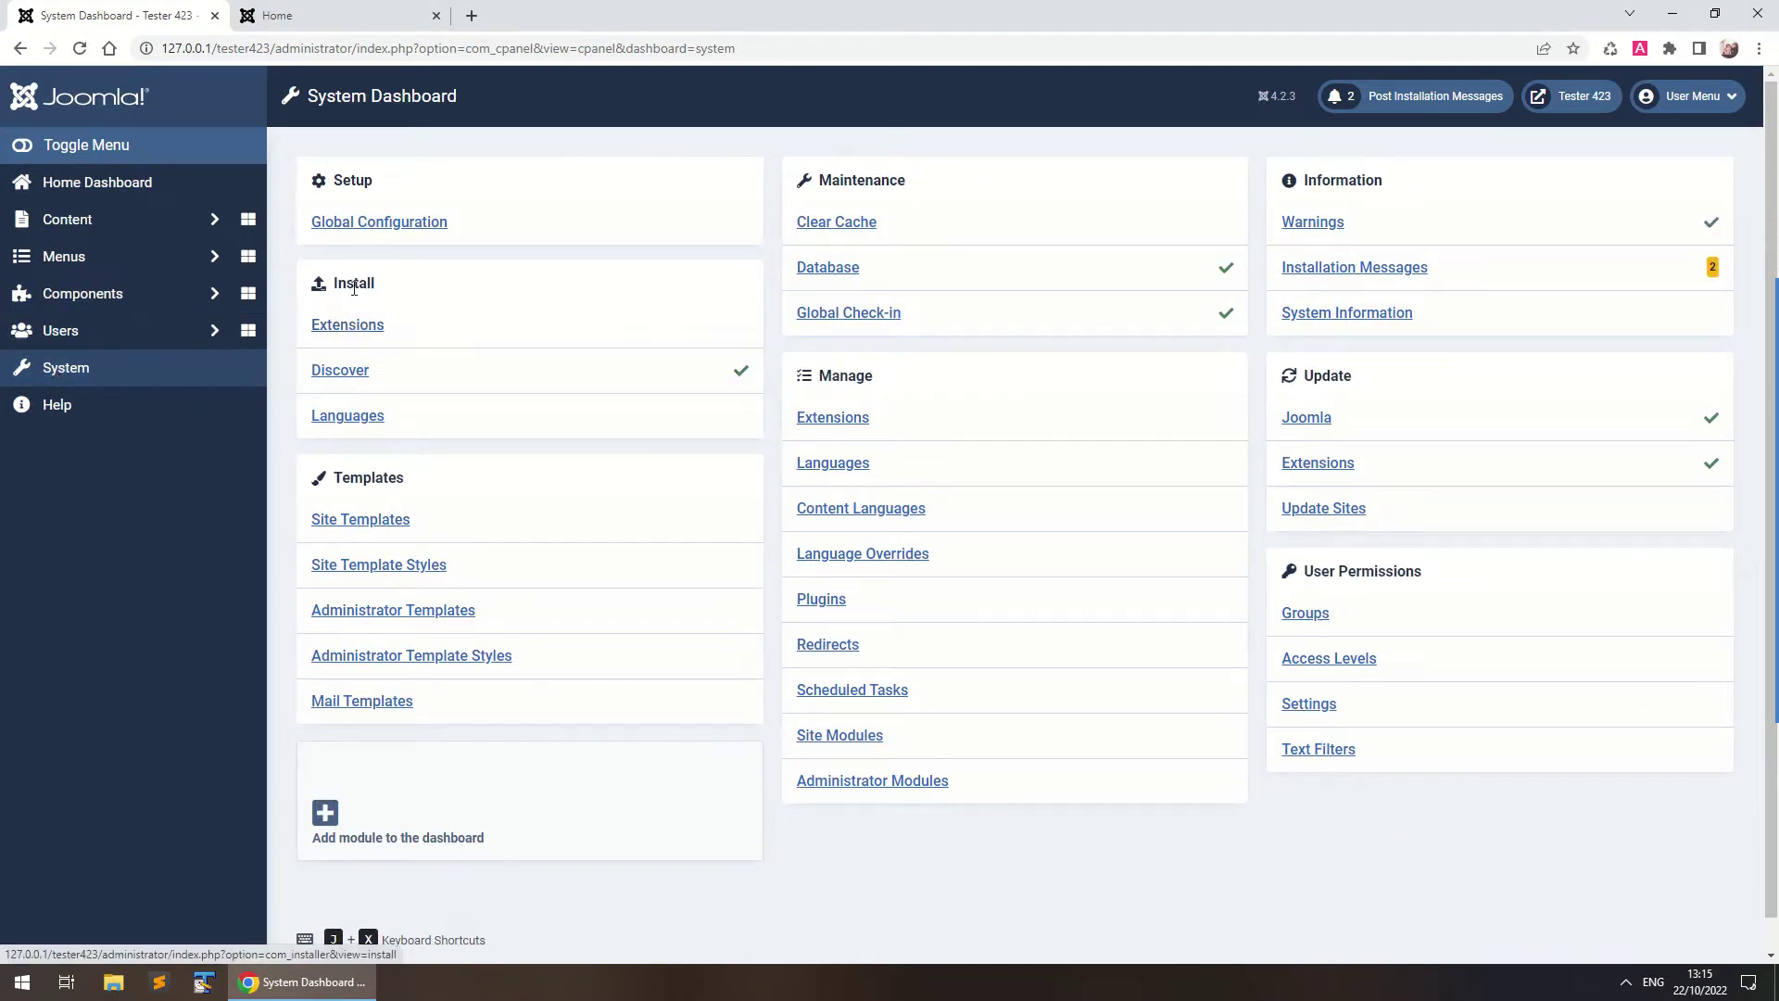
{"action": "left_click", "coordinate": [349, 326]}
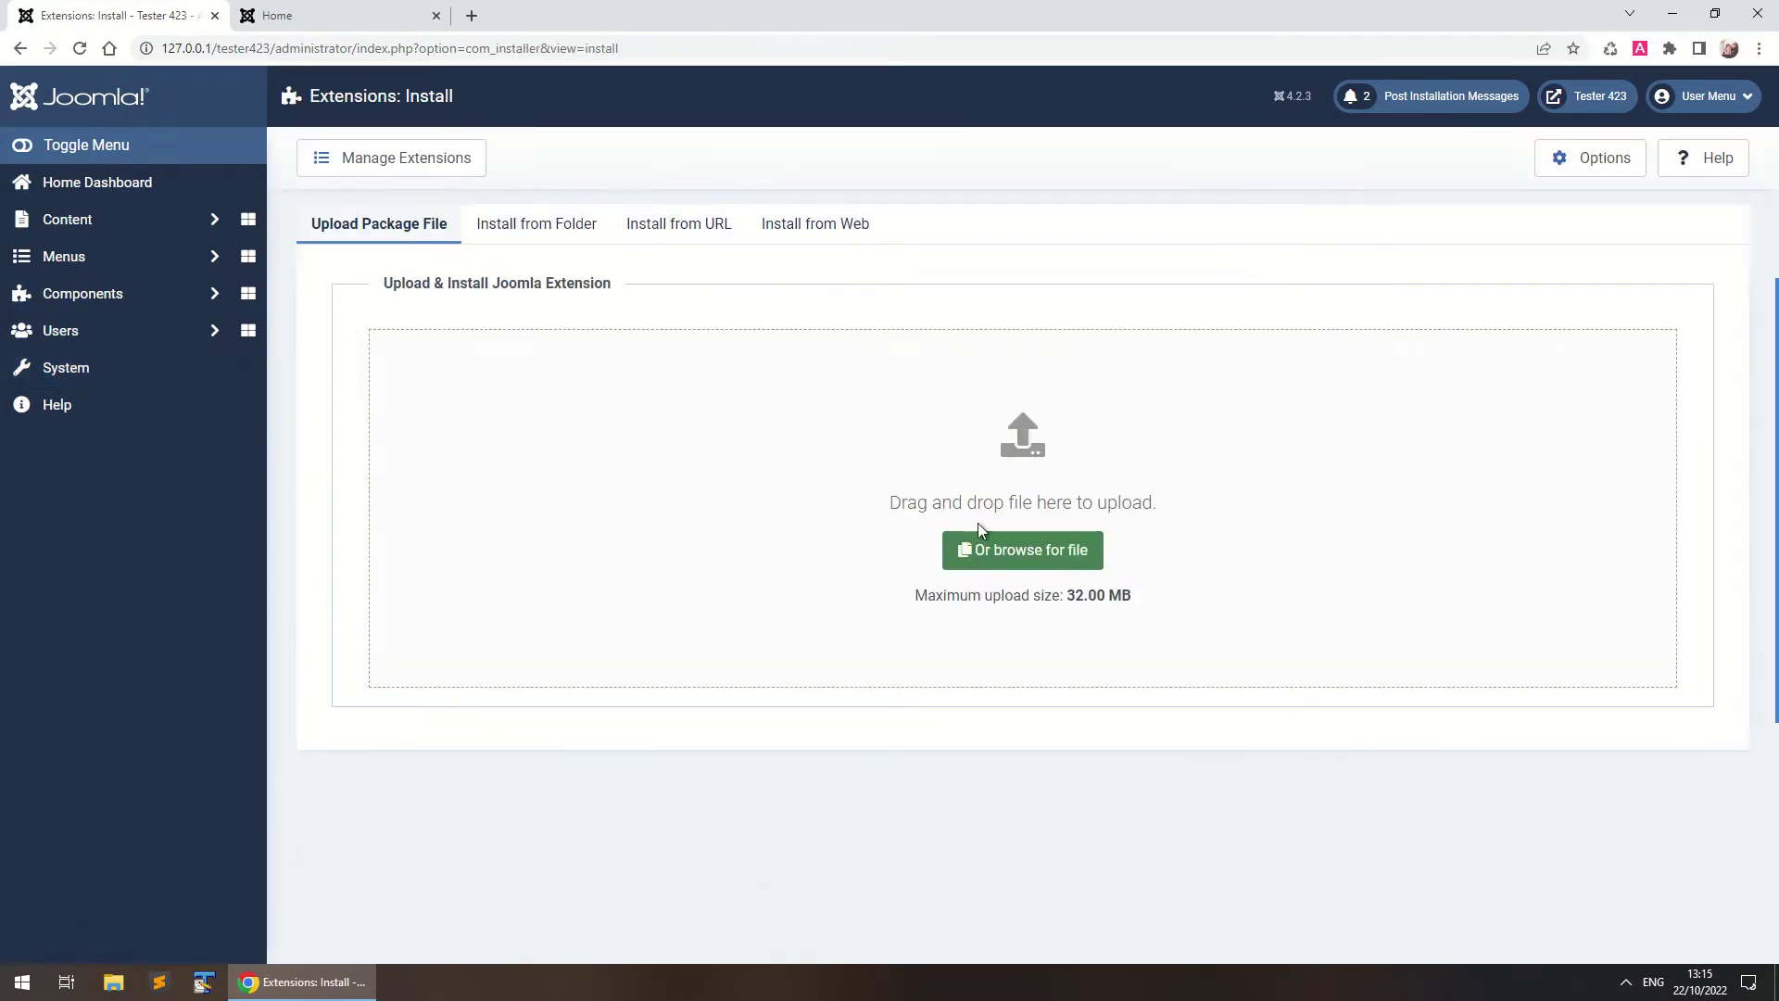
{"action": "left_click", "coordinate": [1055, 570]}
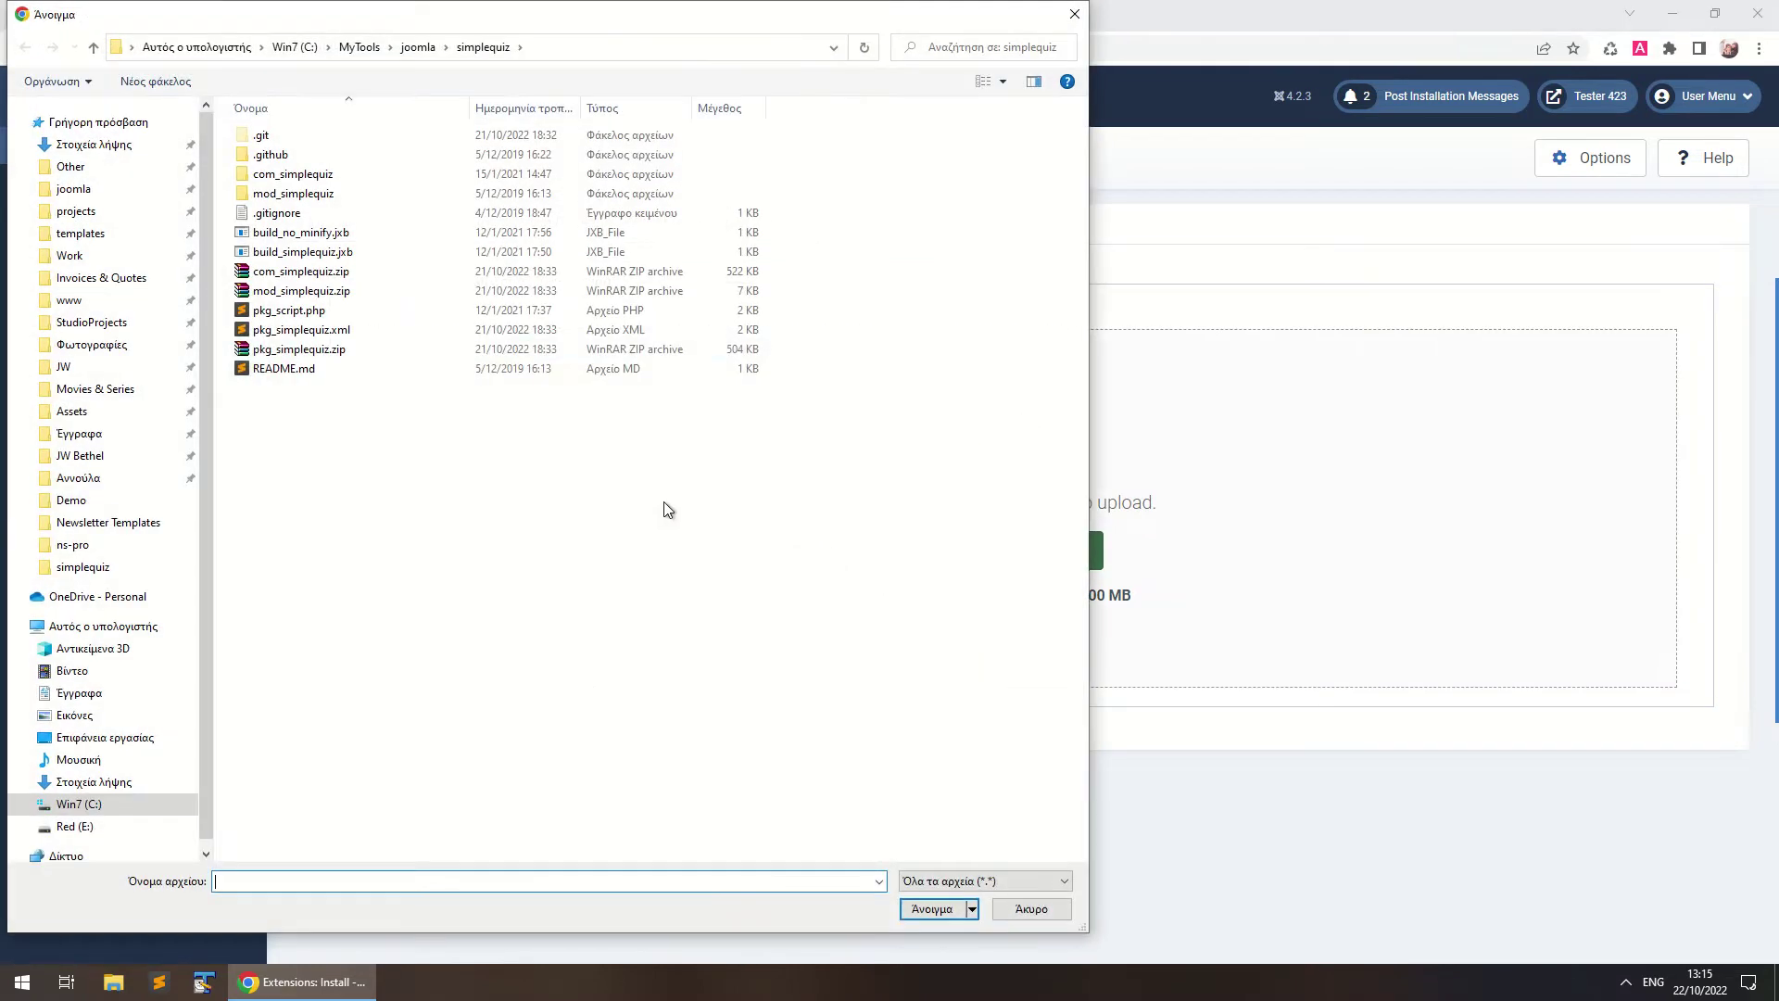
{"action": "double_click", "coordinate": [320, 354]}
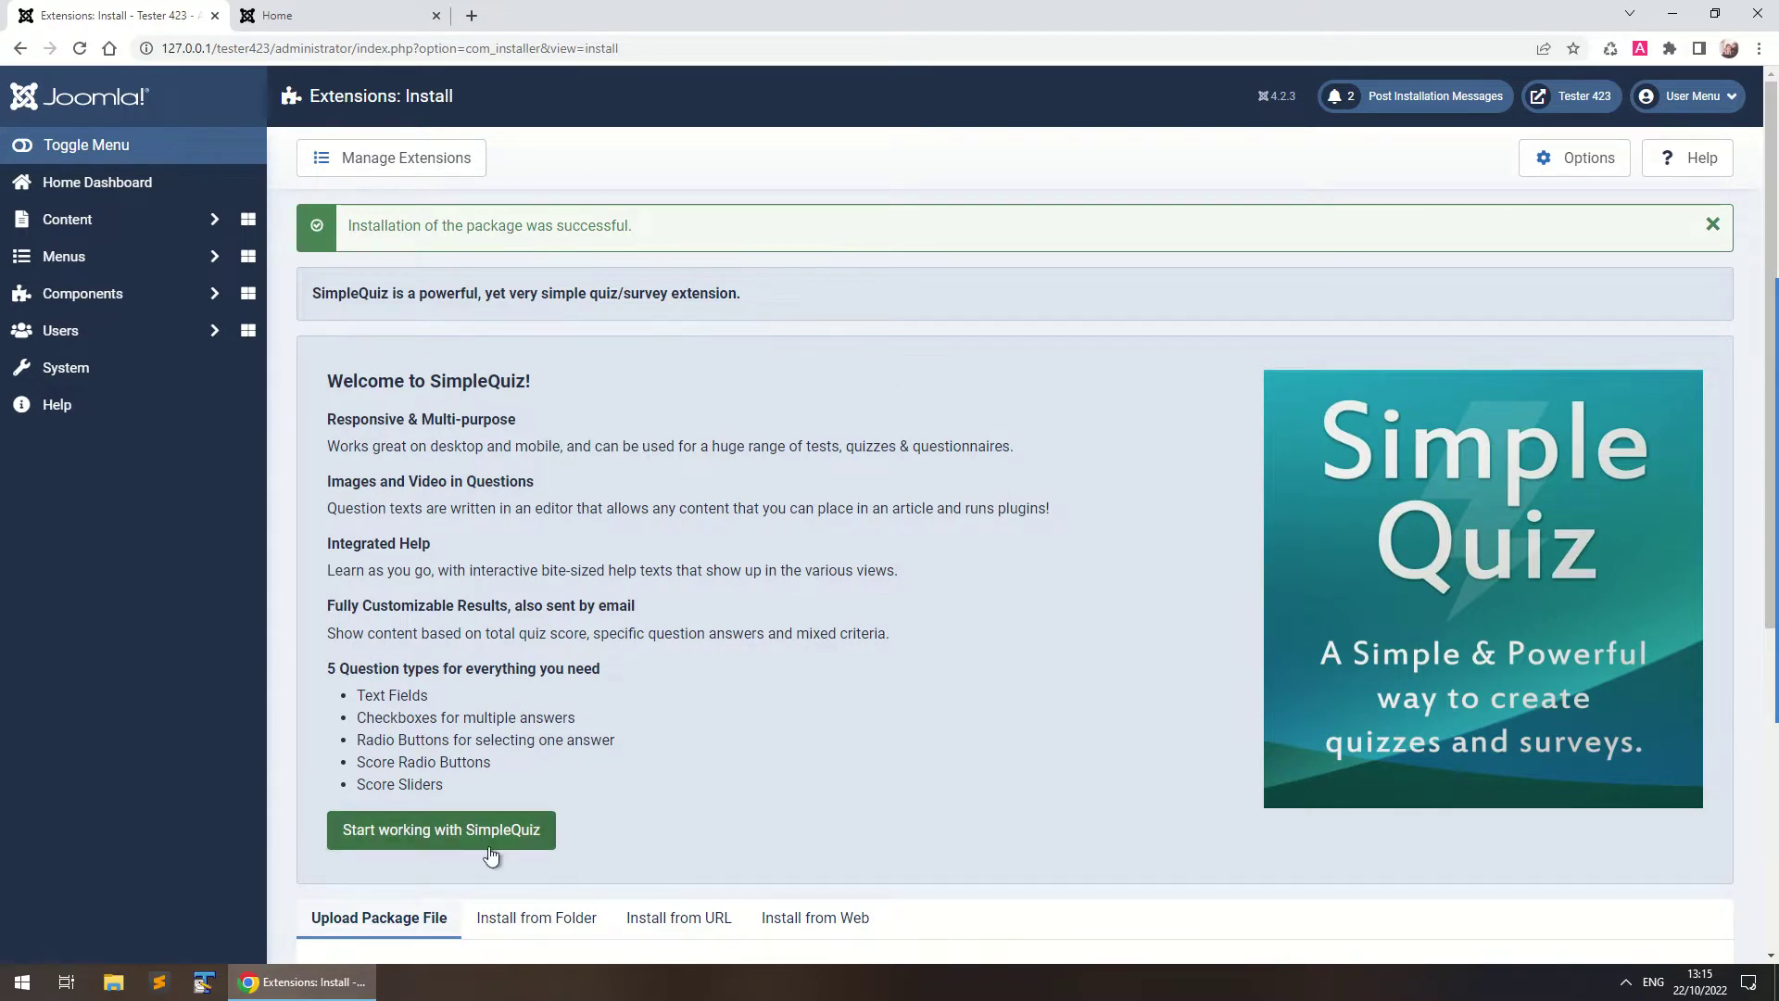
Open SimpleQuiz's empty Quizzes list and reveal its Quizzes, Questions and Results entries in the sidebar
{"action": "left_click", "coordinate": [461, 836]}
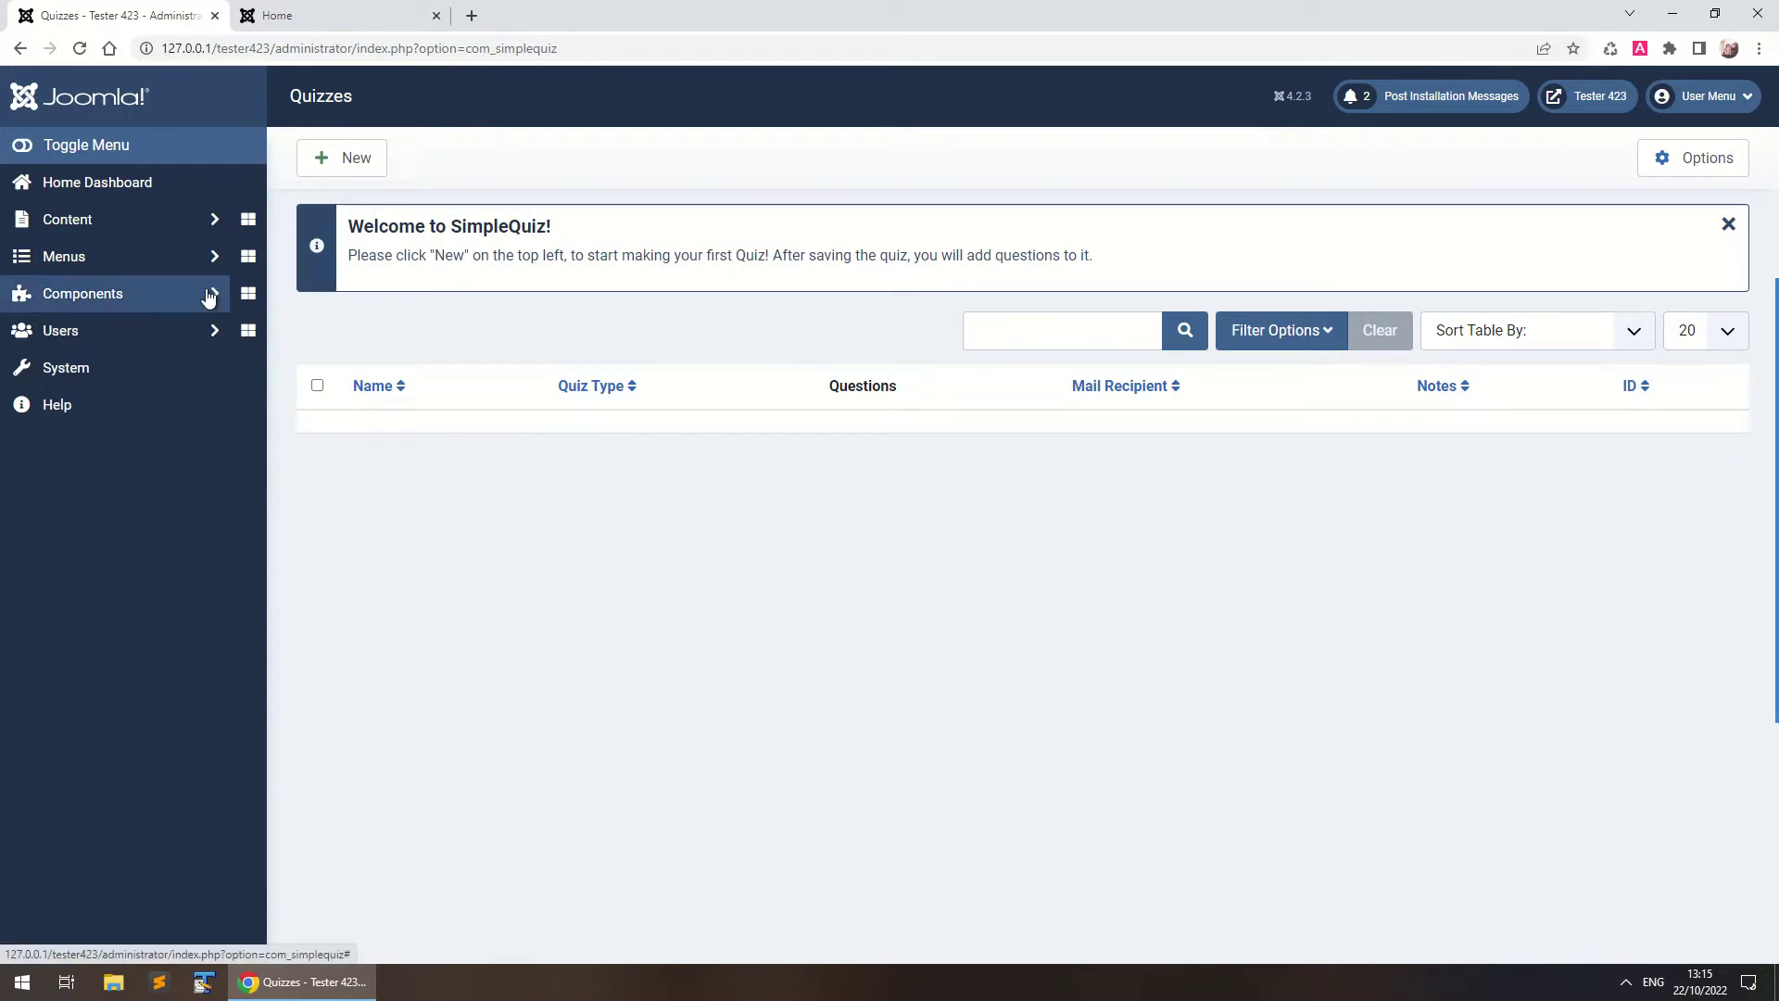
{"action": "left_click", "coordinate": [210, 295]}
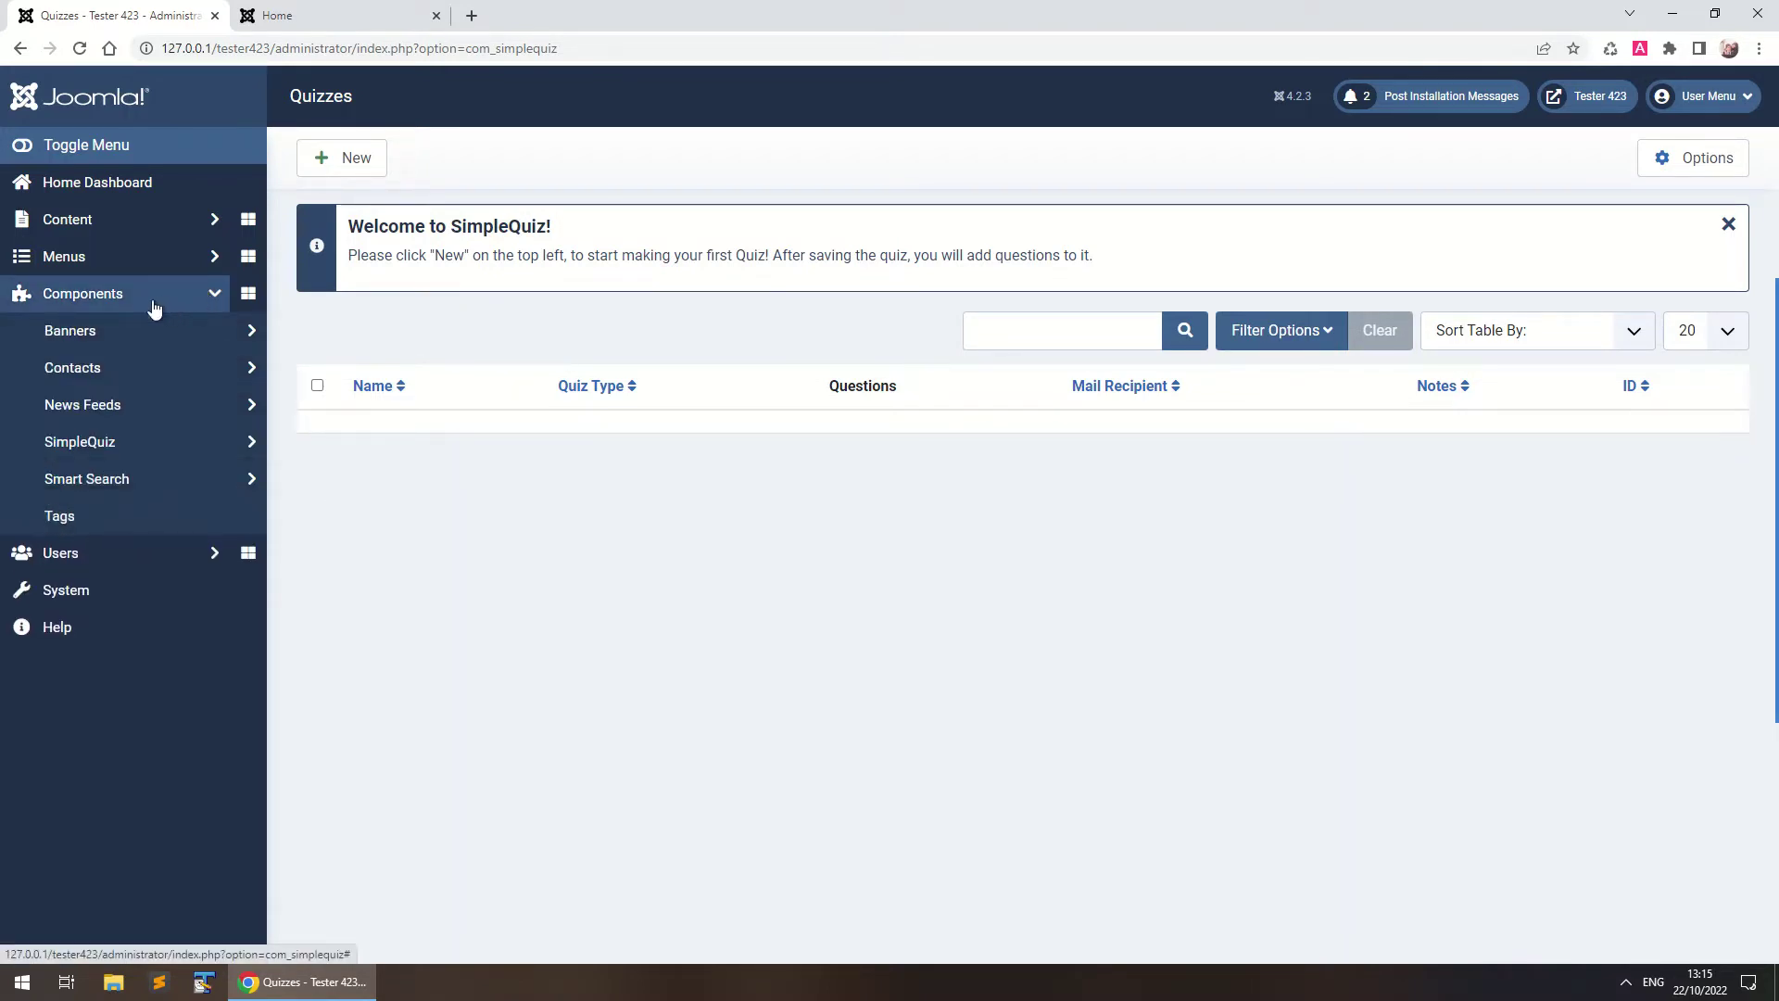
{"action": "left_click", "coordinate": [242, 447]}
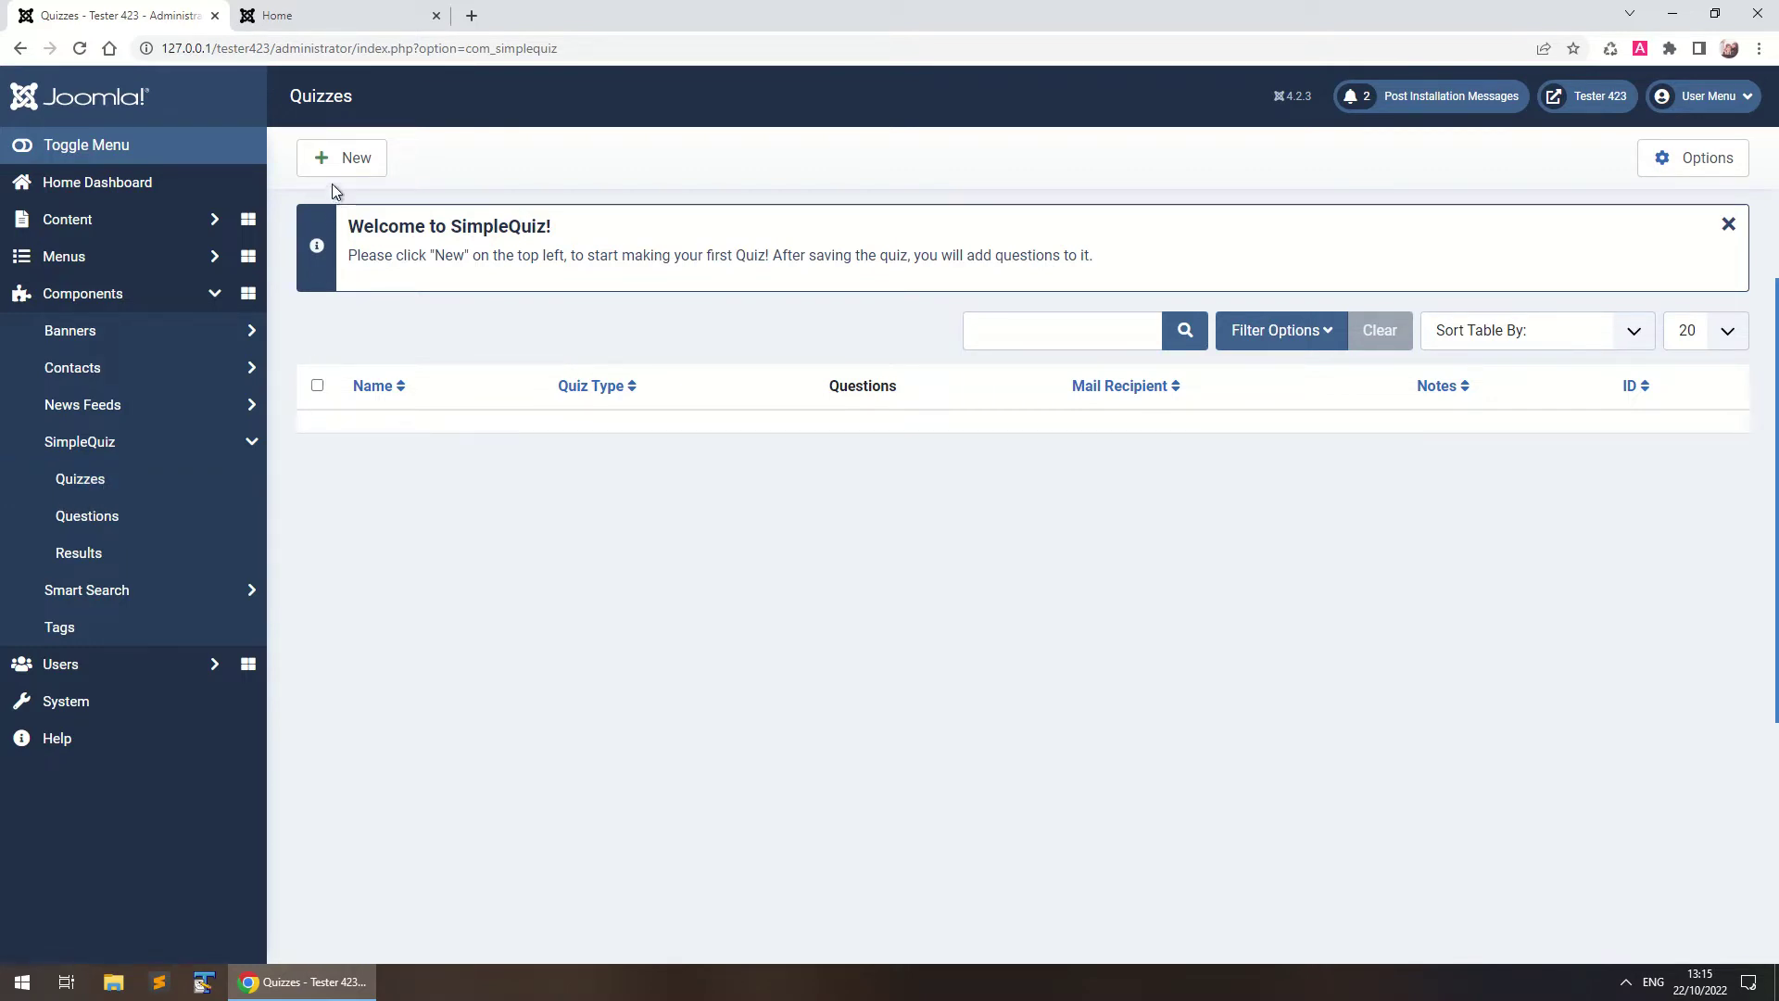
{"action": "left_click", "coordinate": [349, 158]}
{"action": "left_click", "coordinate": [323, 405]}
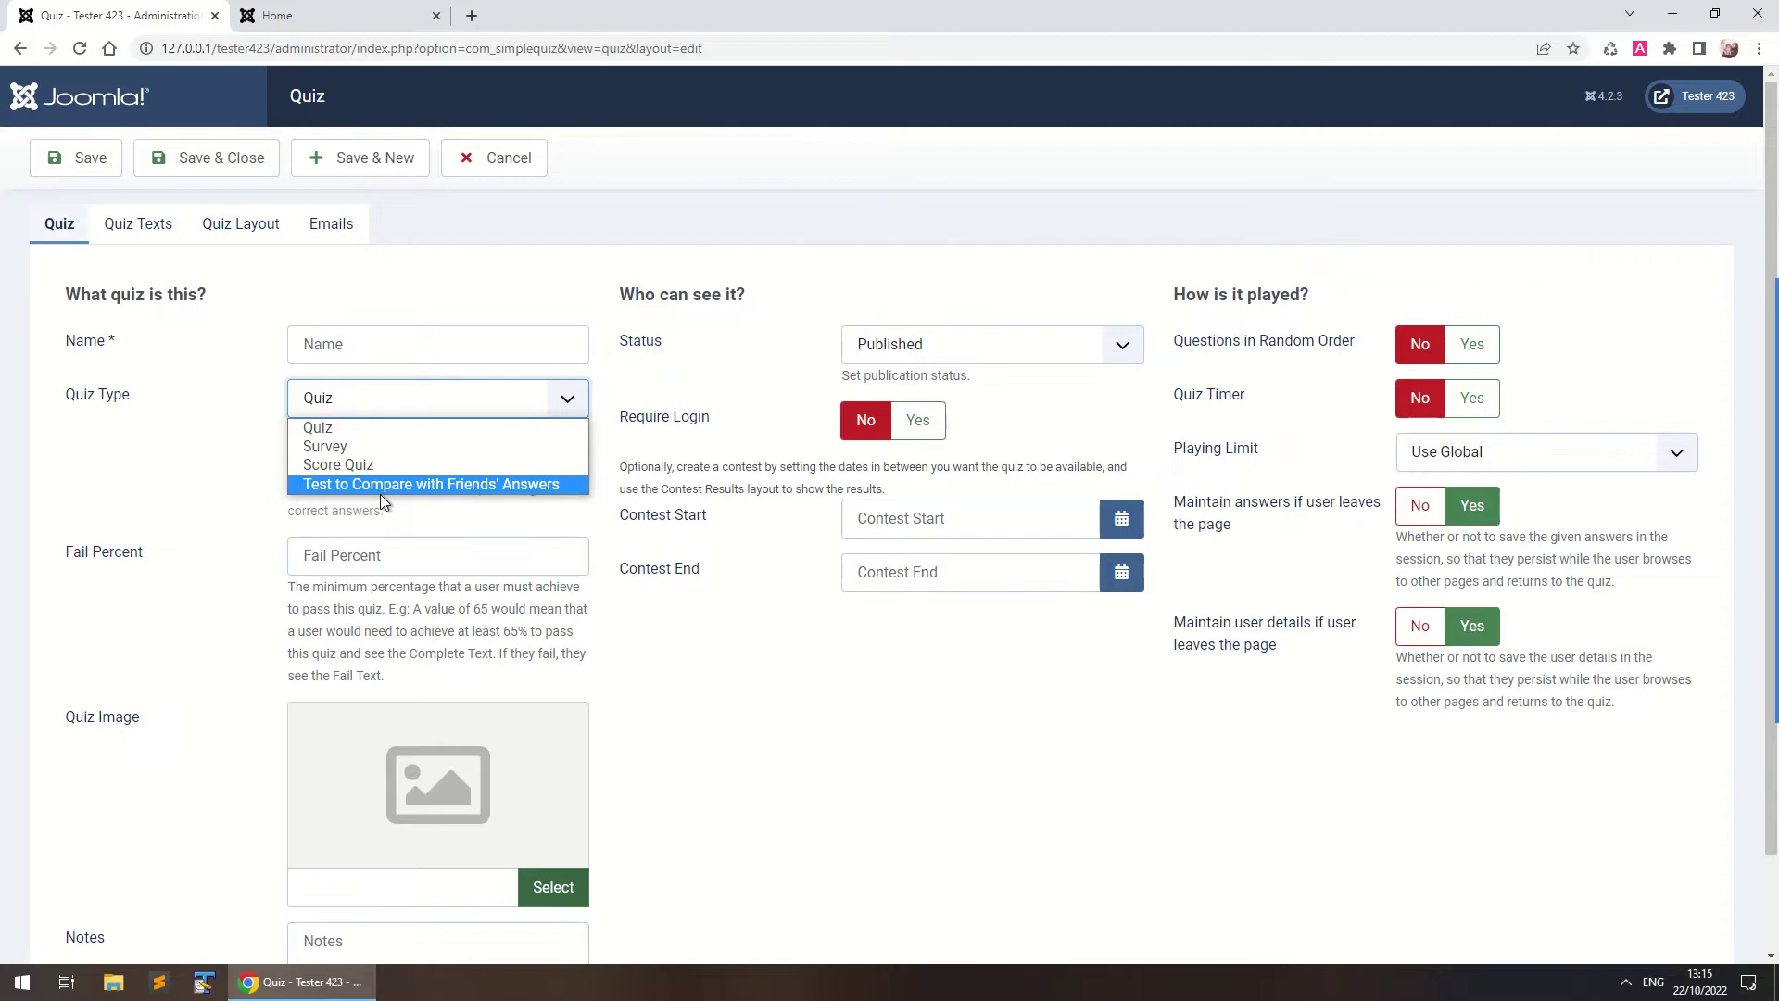
{"action": "left_click", "coordinate": [493, 178]}
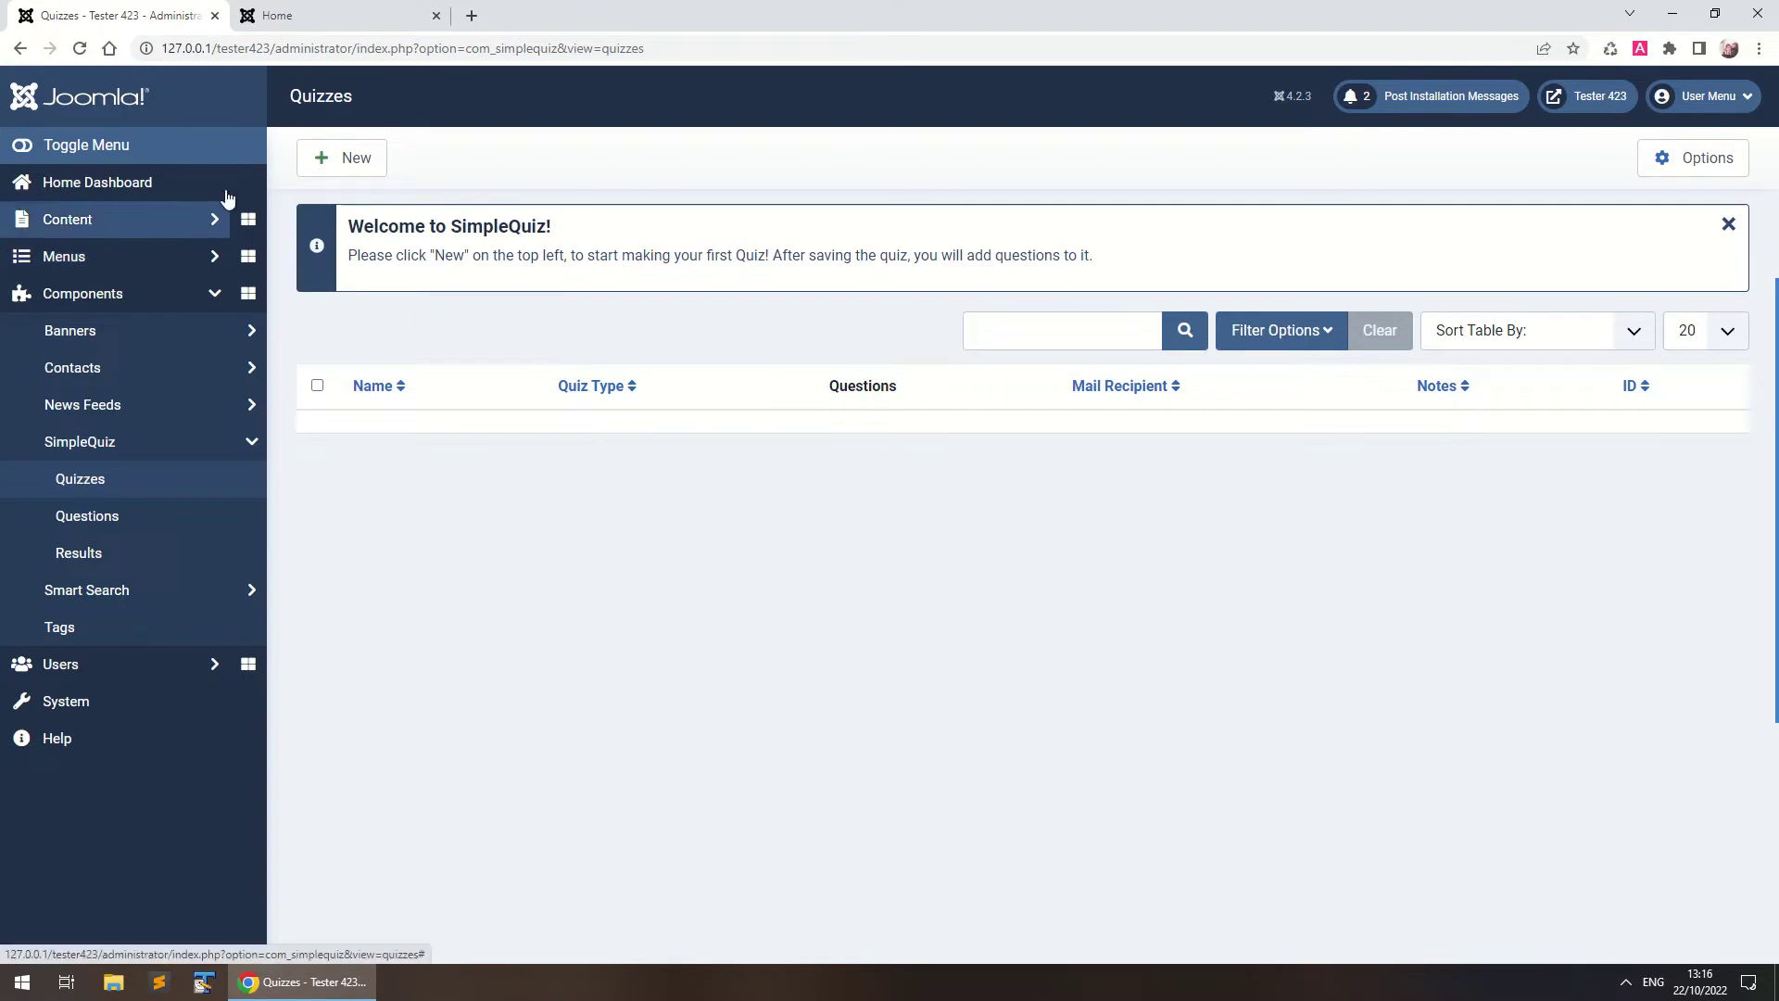
Check the public site's home page, then open the Main Menu's items list in the administrator
{"action": "left_click", "coordinate": [350, 12]}
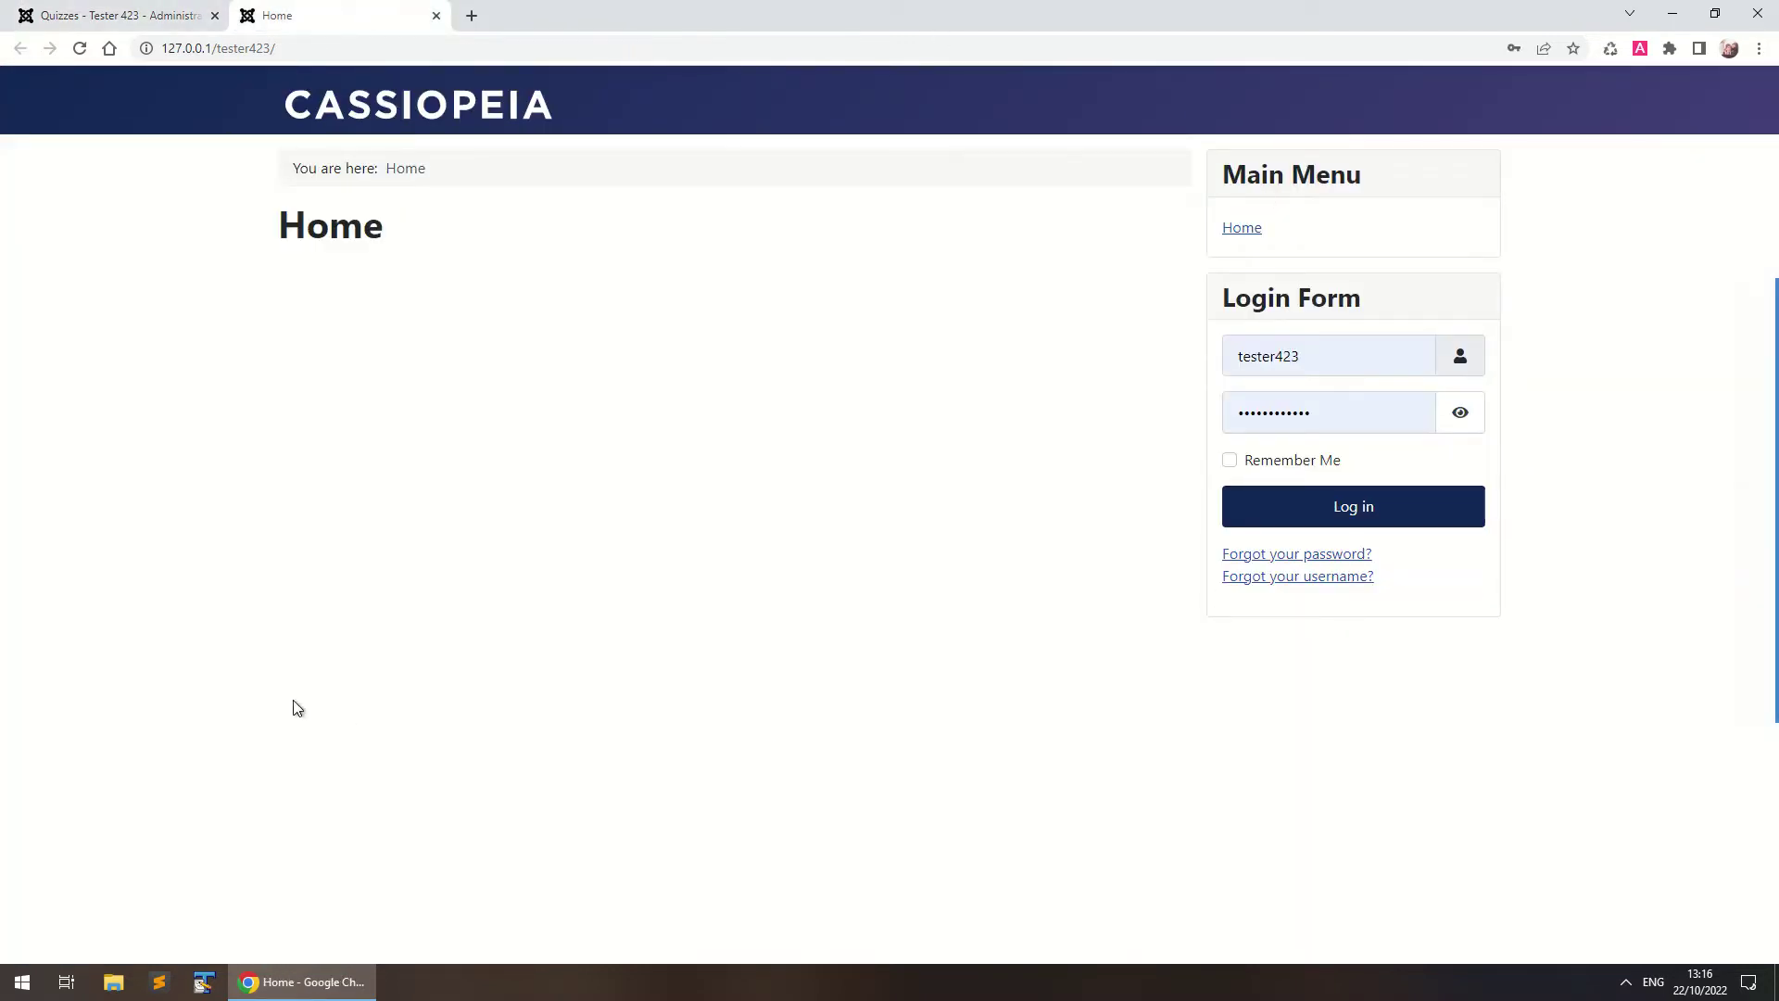
{"action": "left_click", "coordinate": [106, 16]}
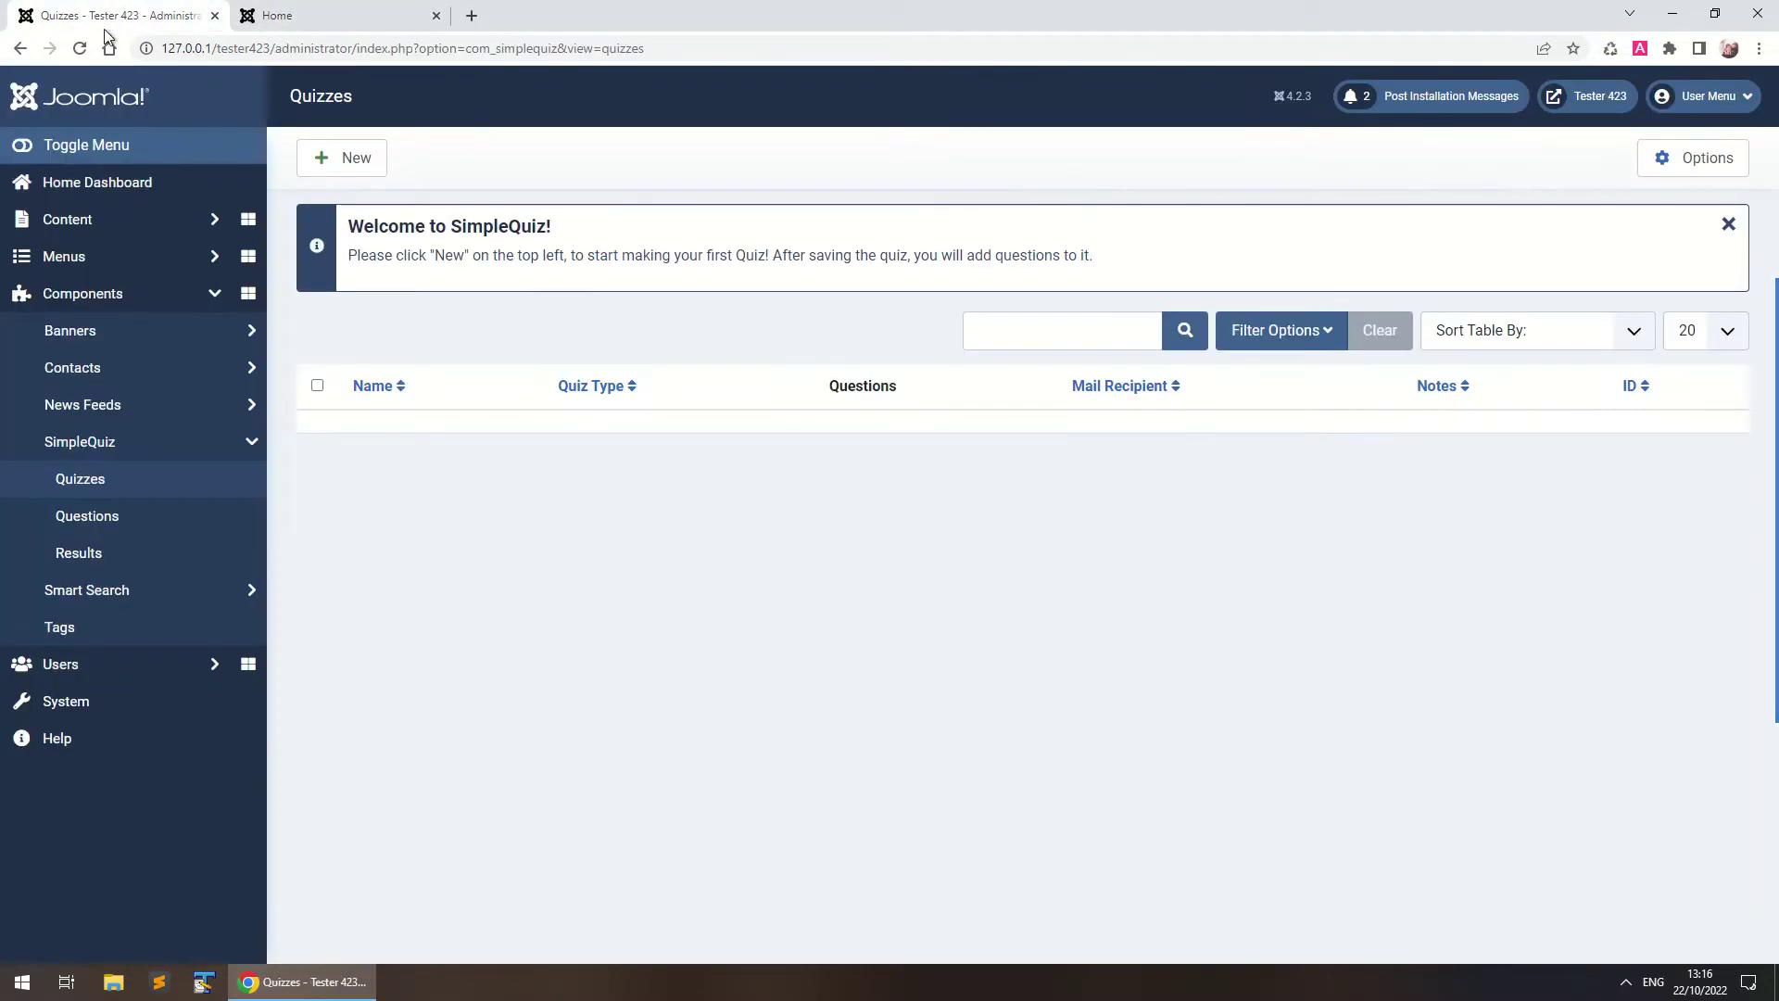
{"action": "left_click", "coordinate": [146, 263]}
{"action": "left_click", "coordinate": [125, 403]}
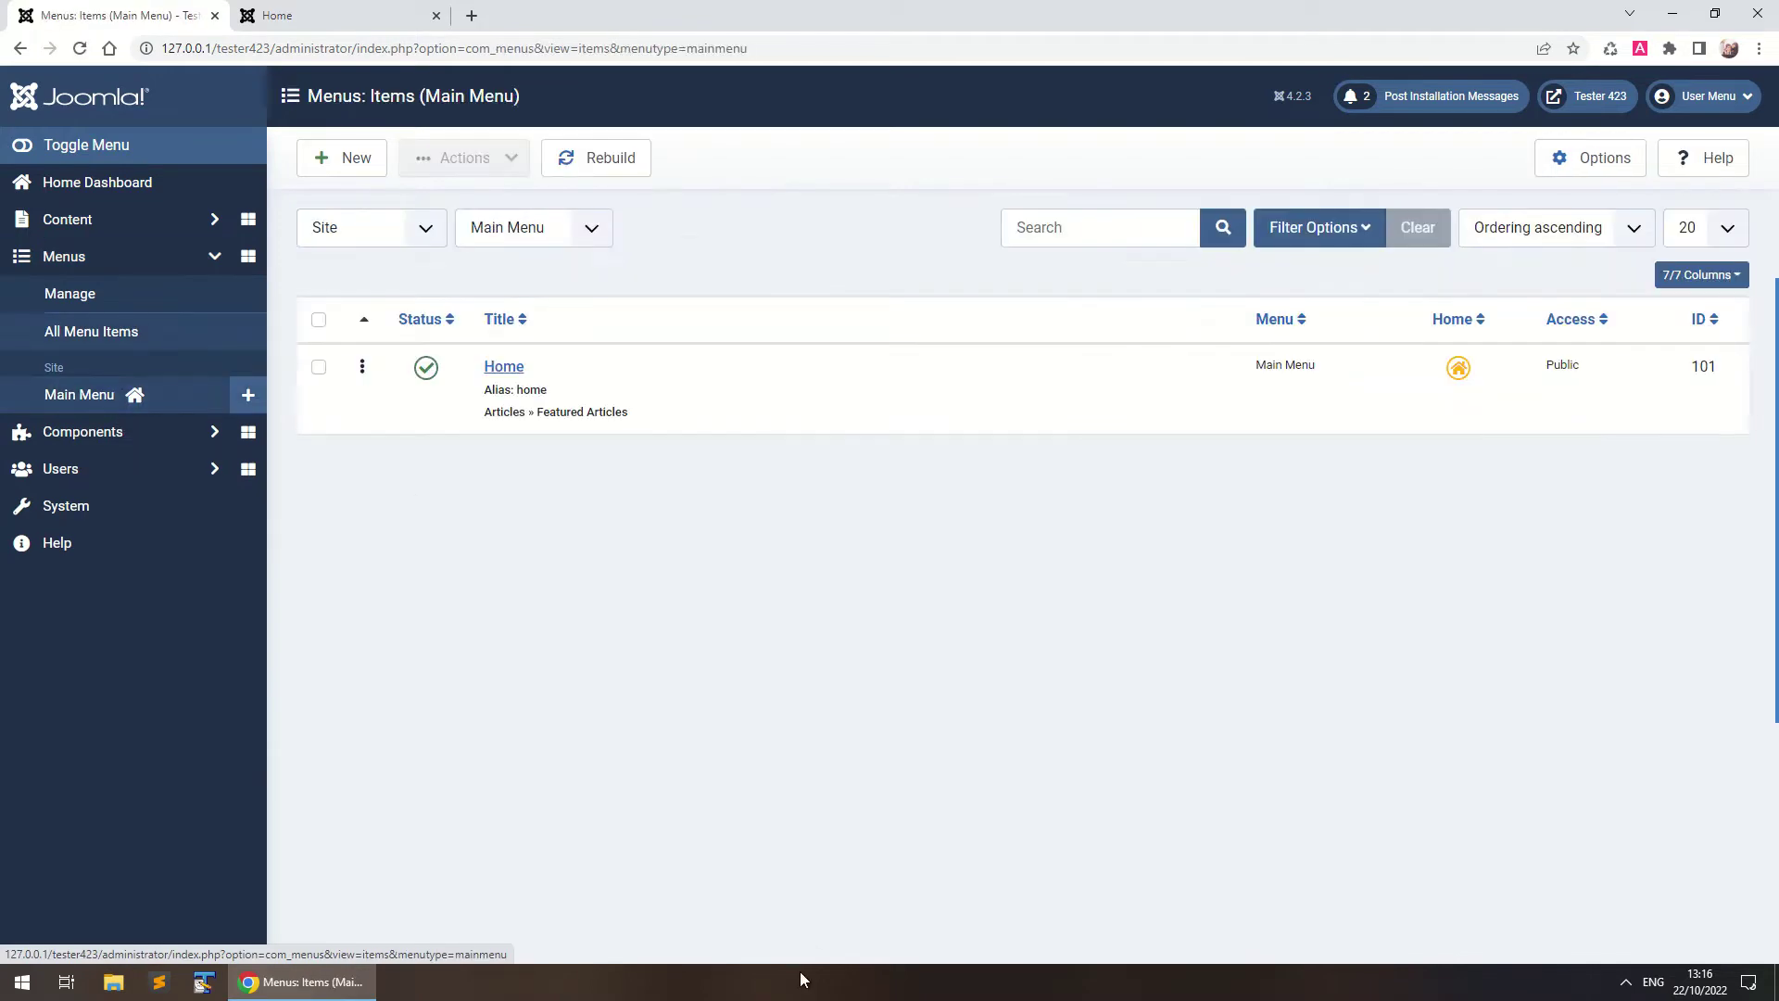
Create a new Main Menu item titled 'Quiz List' and bring up its menu item type choices
{"action": "left_click", "coordinate": [355, 157]}
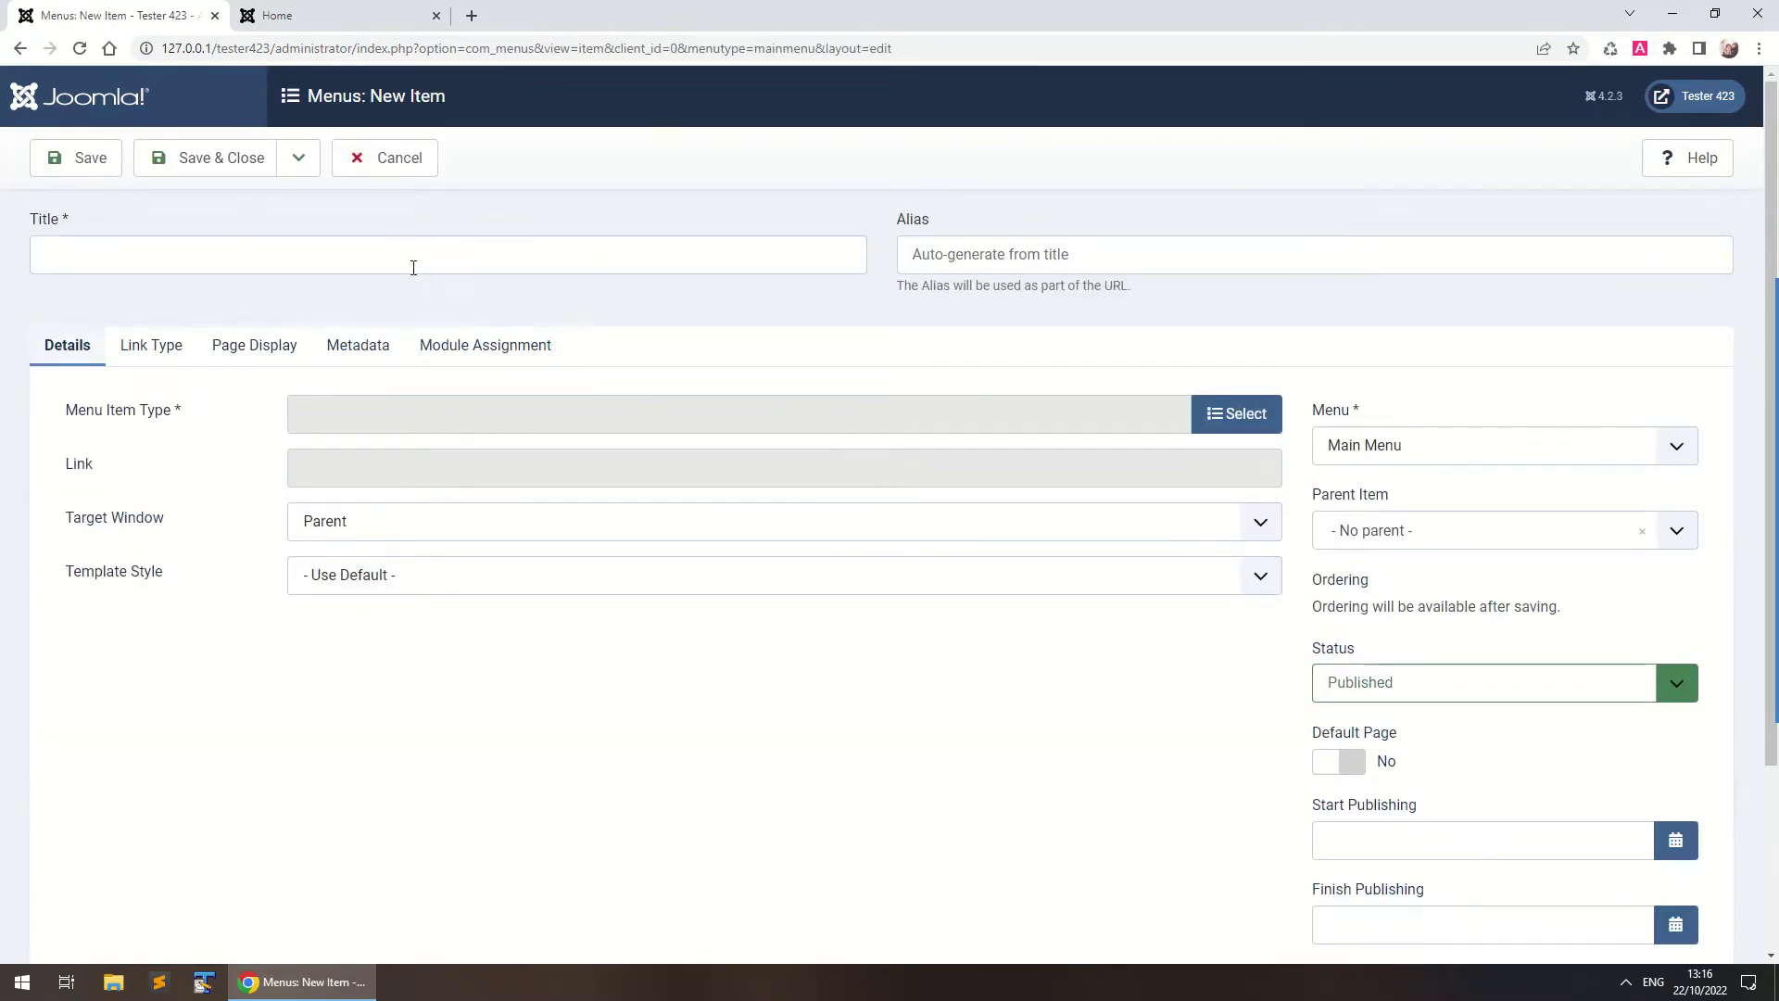
{"action": "left_click", "coordinate": [414, 268]}
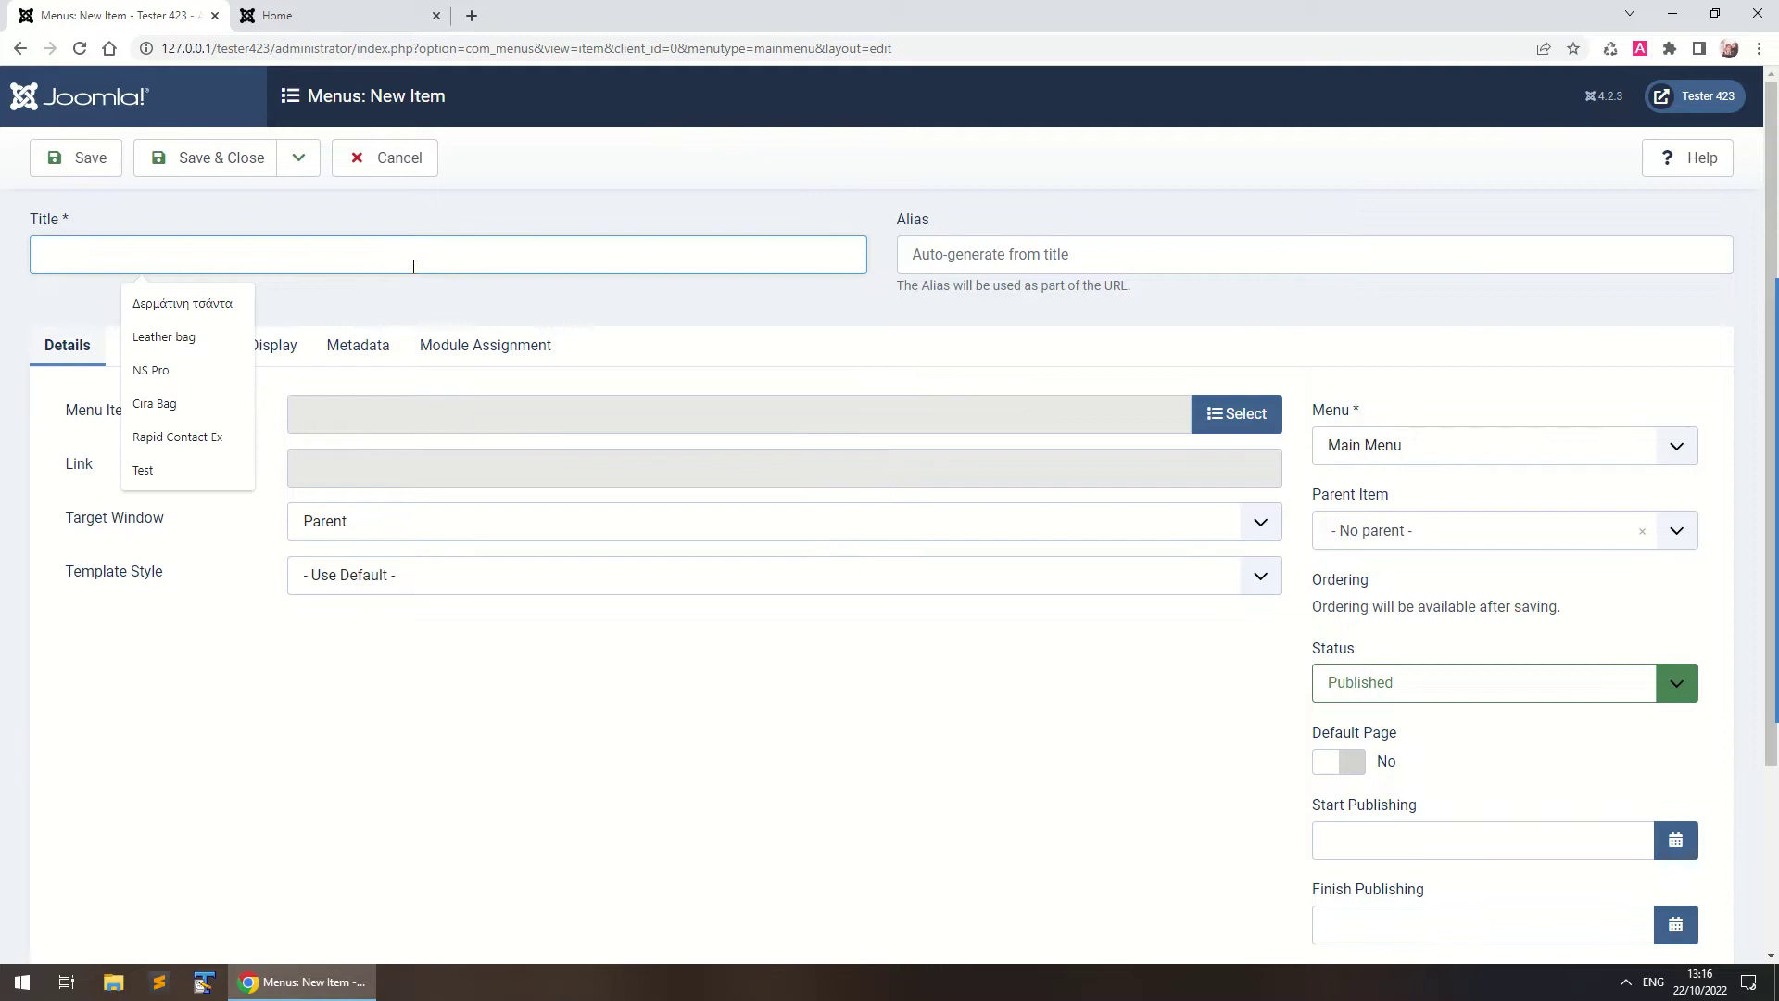
{"action": "type", "text": "Qui"}
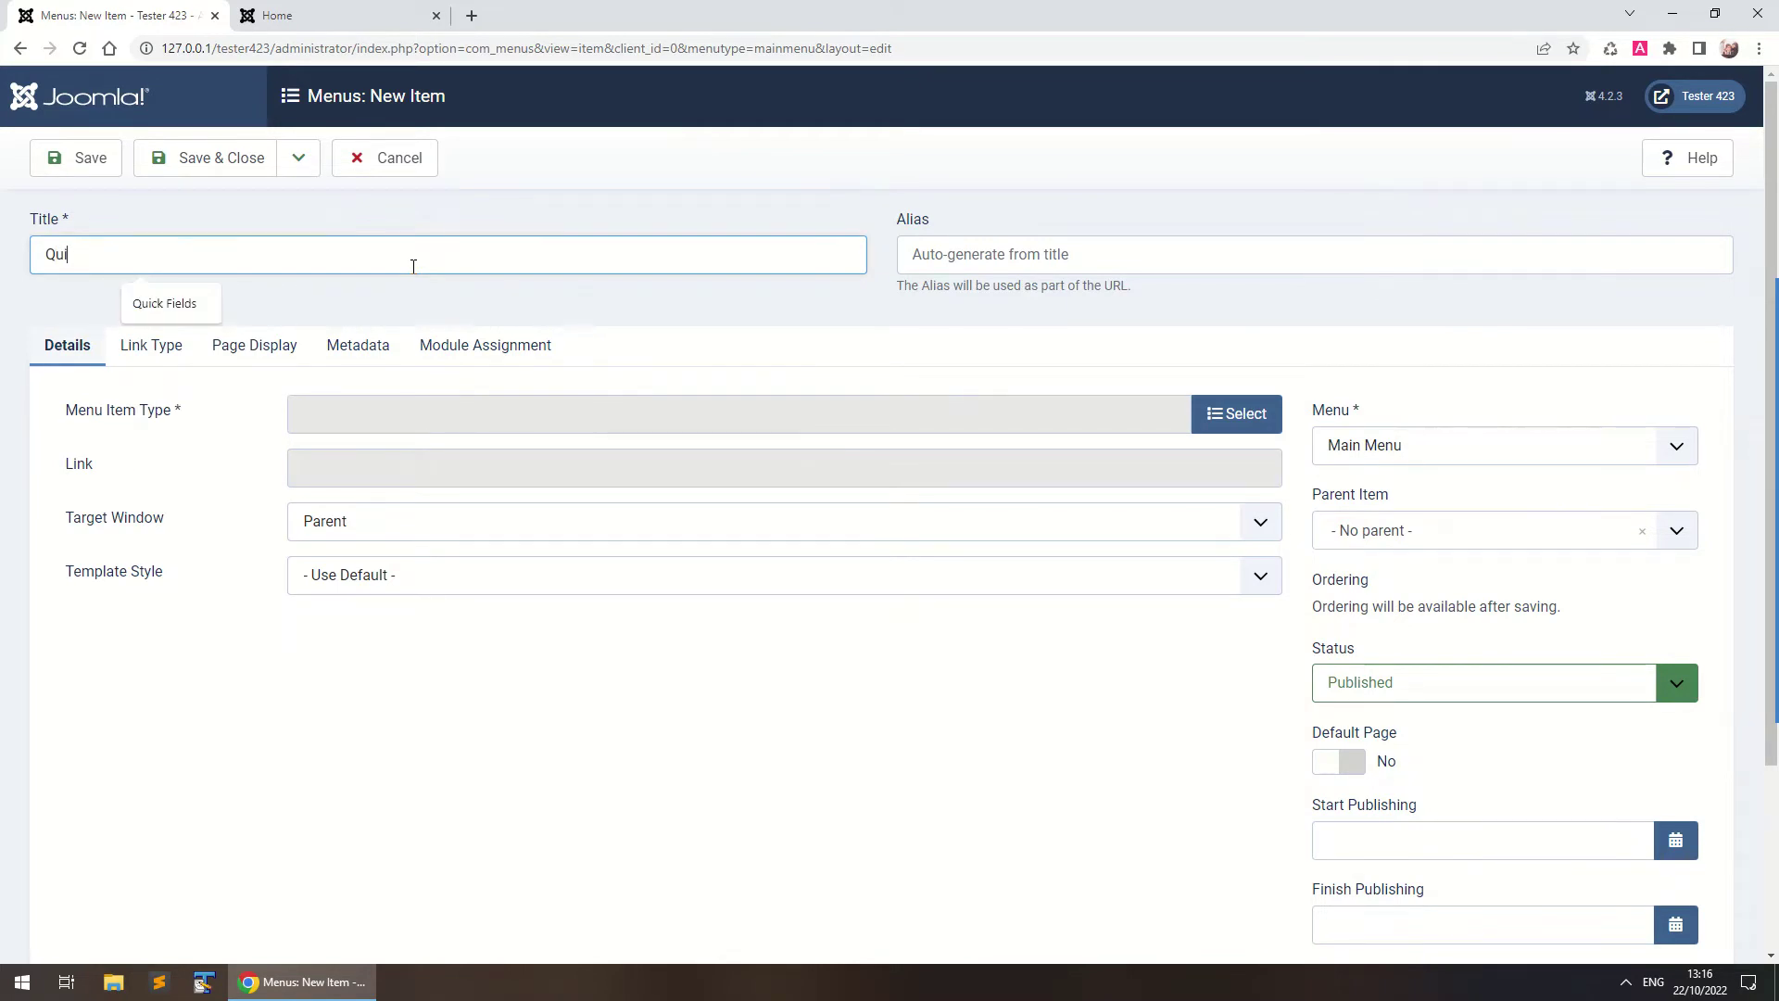
{"action": "type", "text": "z List"}
{"action": "key", "text": "Tab"}
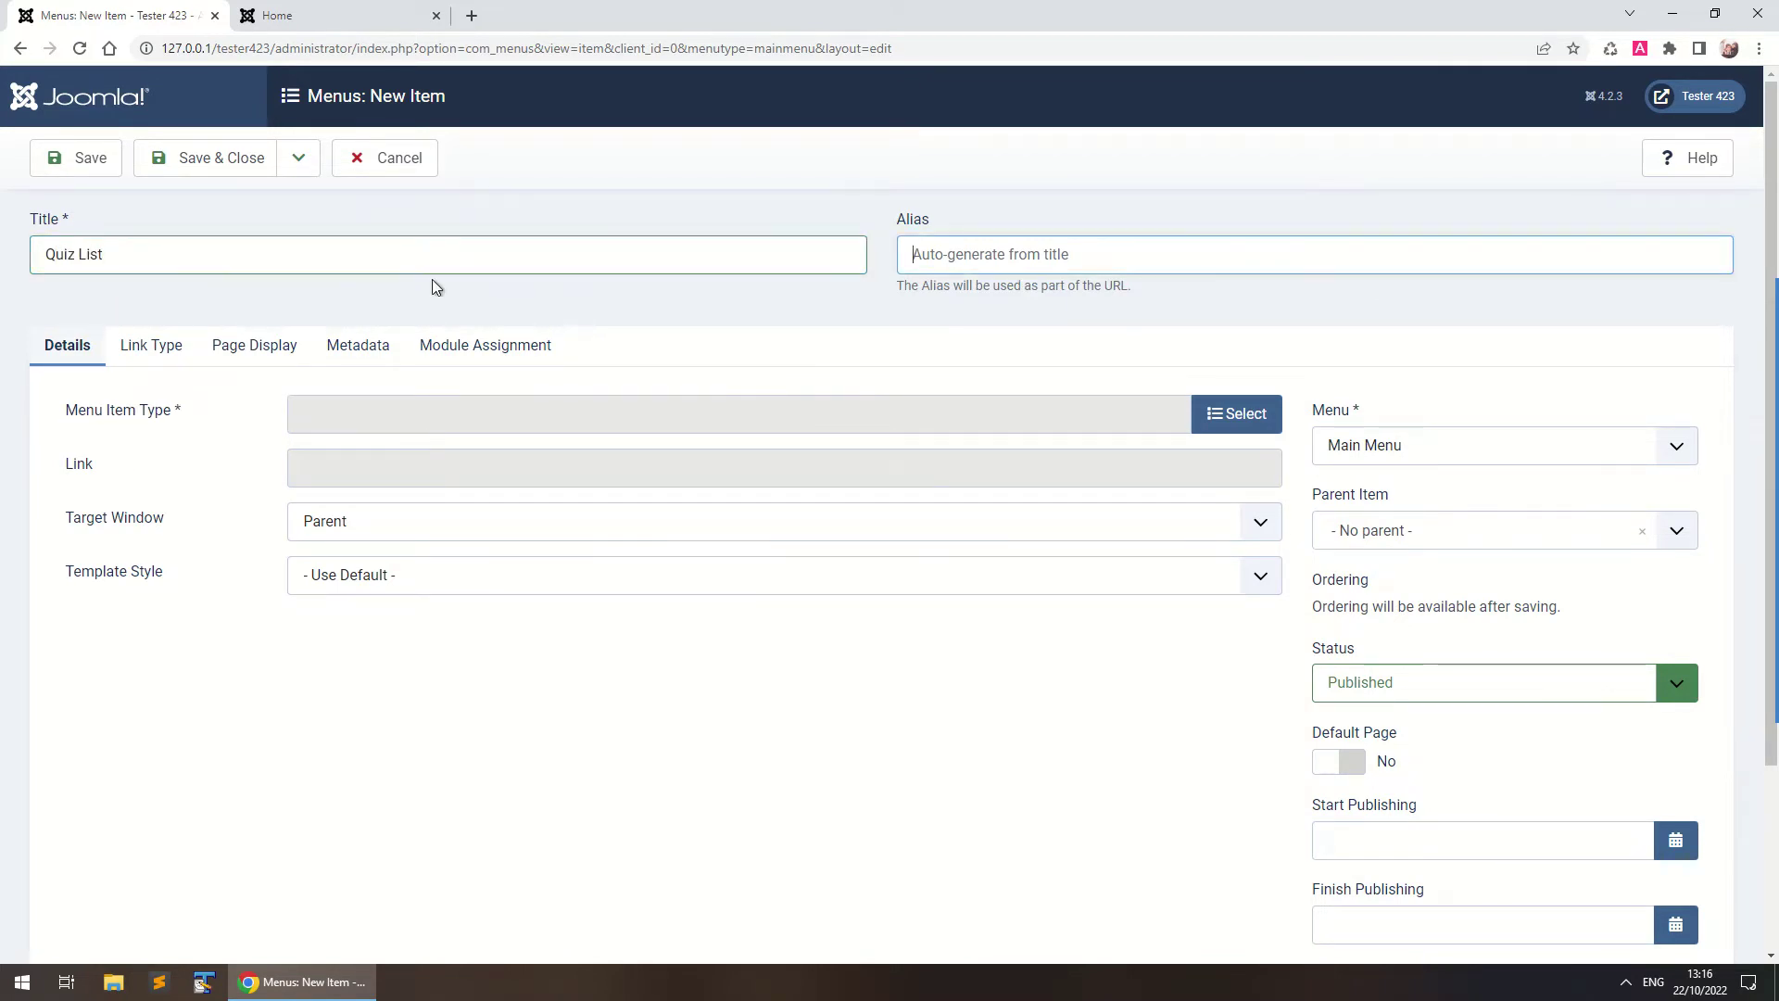
{"action": "left_click", "coordinate": [1242, 417]}
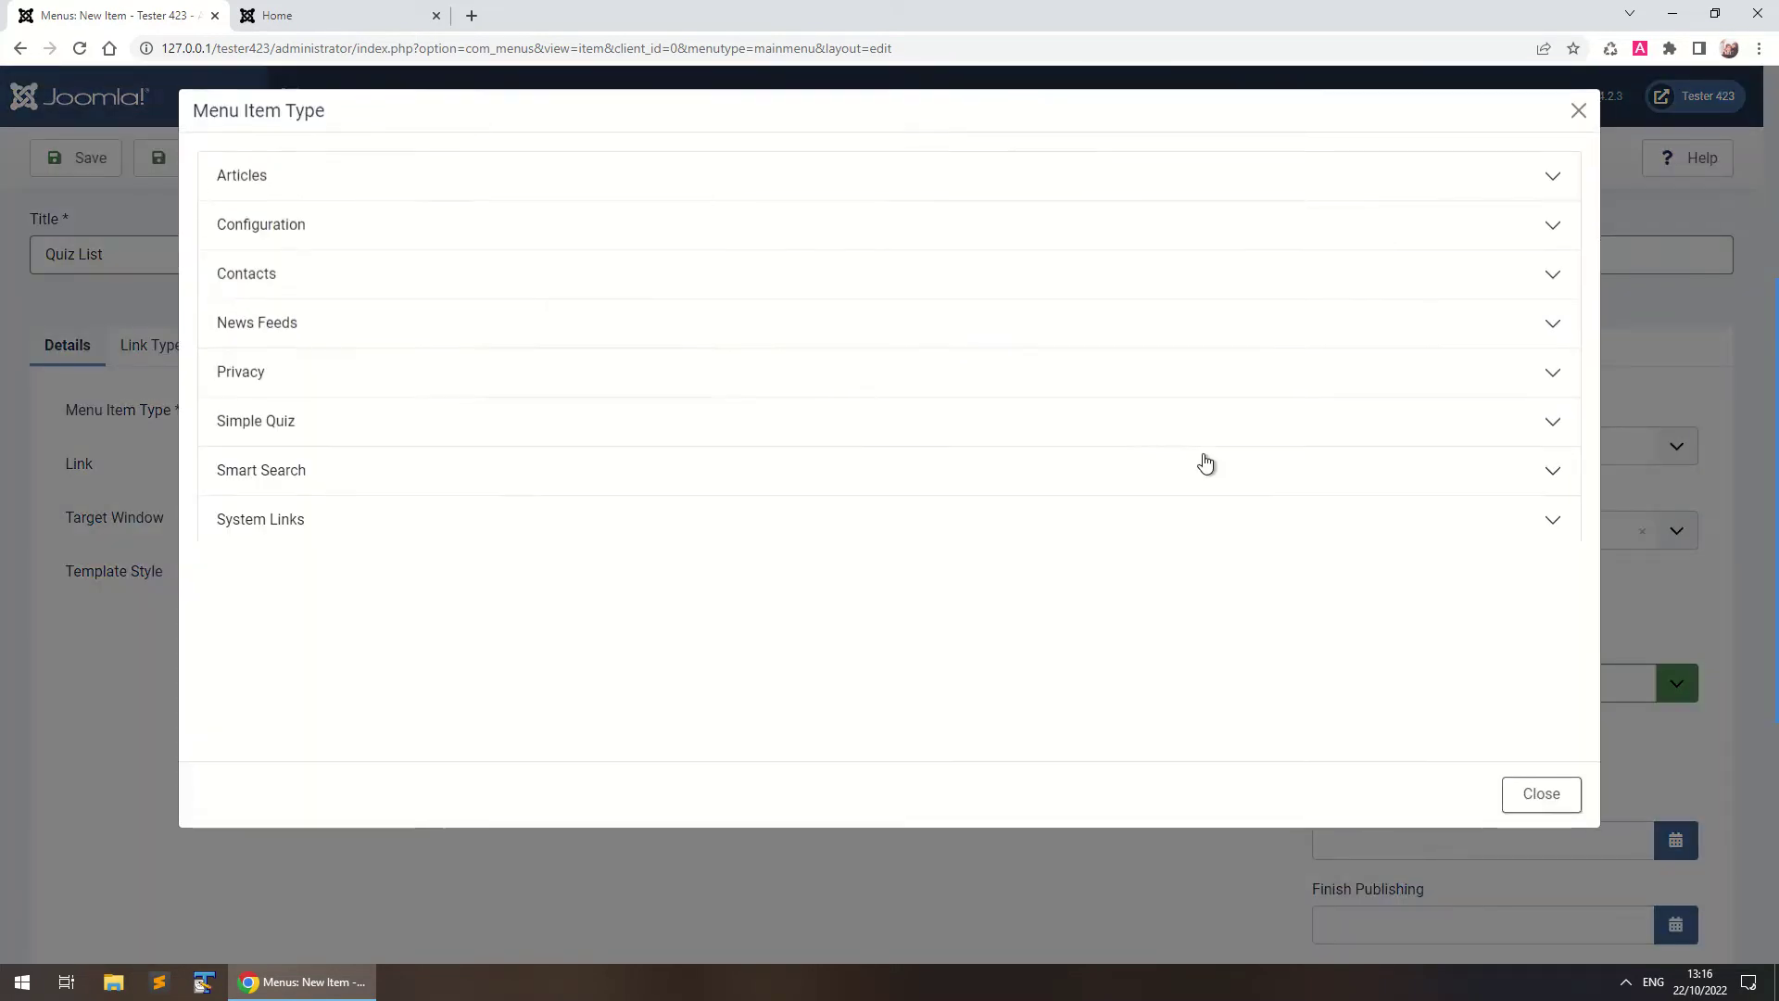
Choose Simple Quiz > Quiz List as the menu item type
{"action": "left_click", "coordinate": [269, 426]}
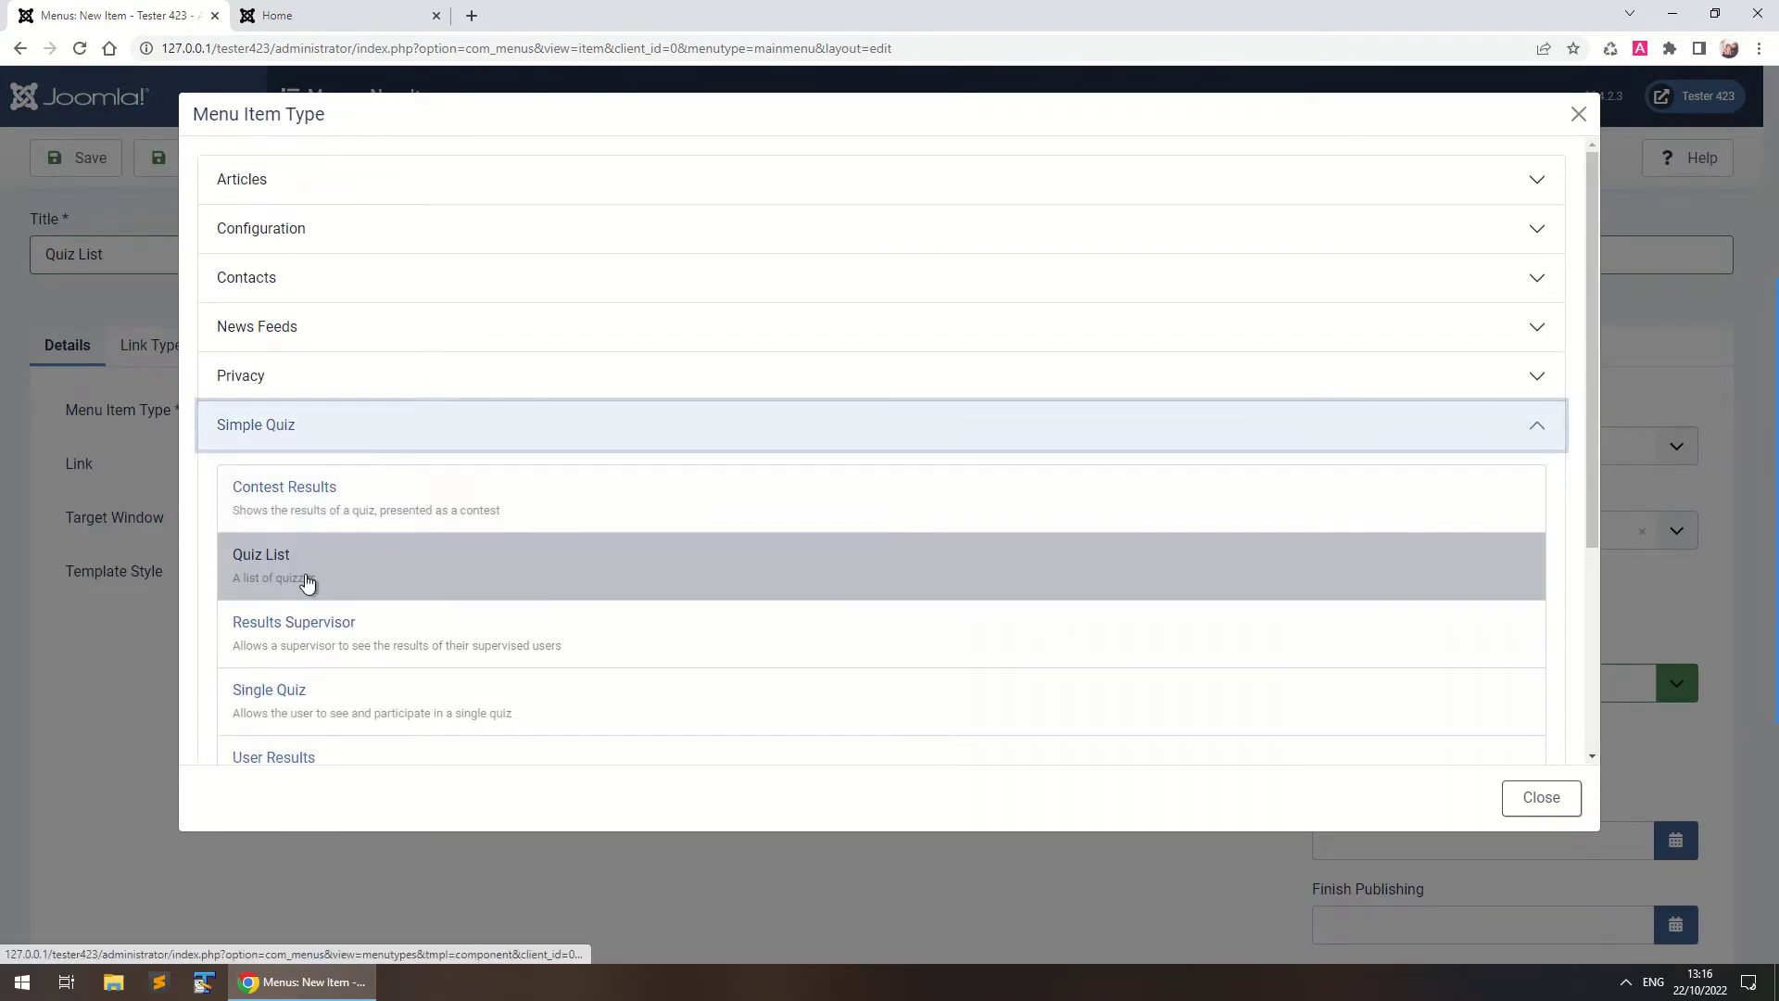
{"action": "scroll", "coordinate": [311, 584], "scroll_direction": "down", "scroll_amount": 1}
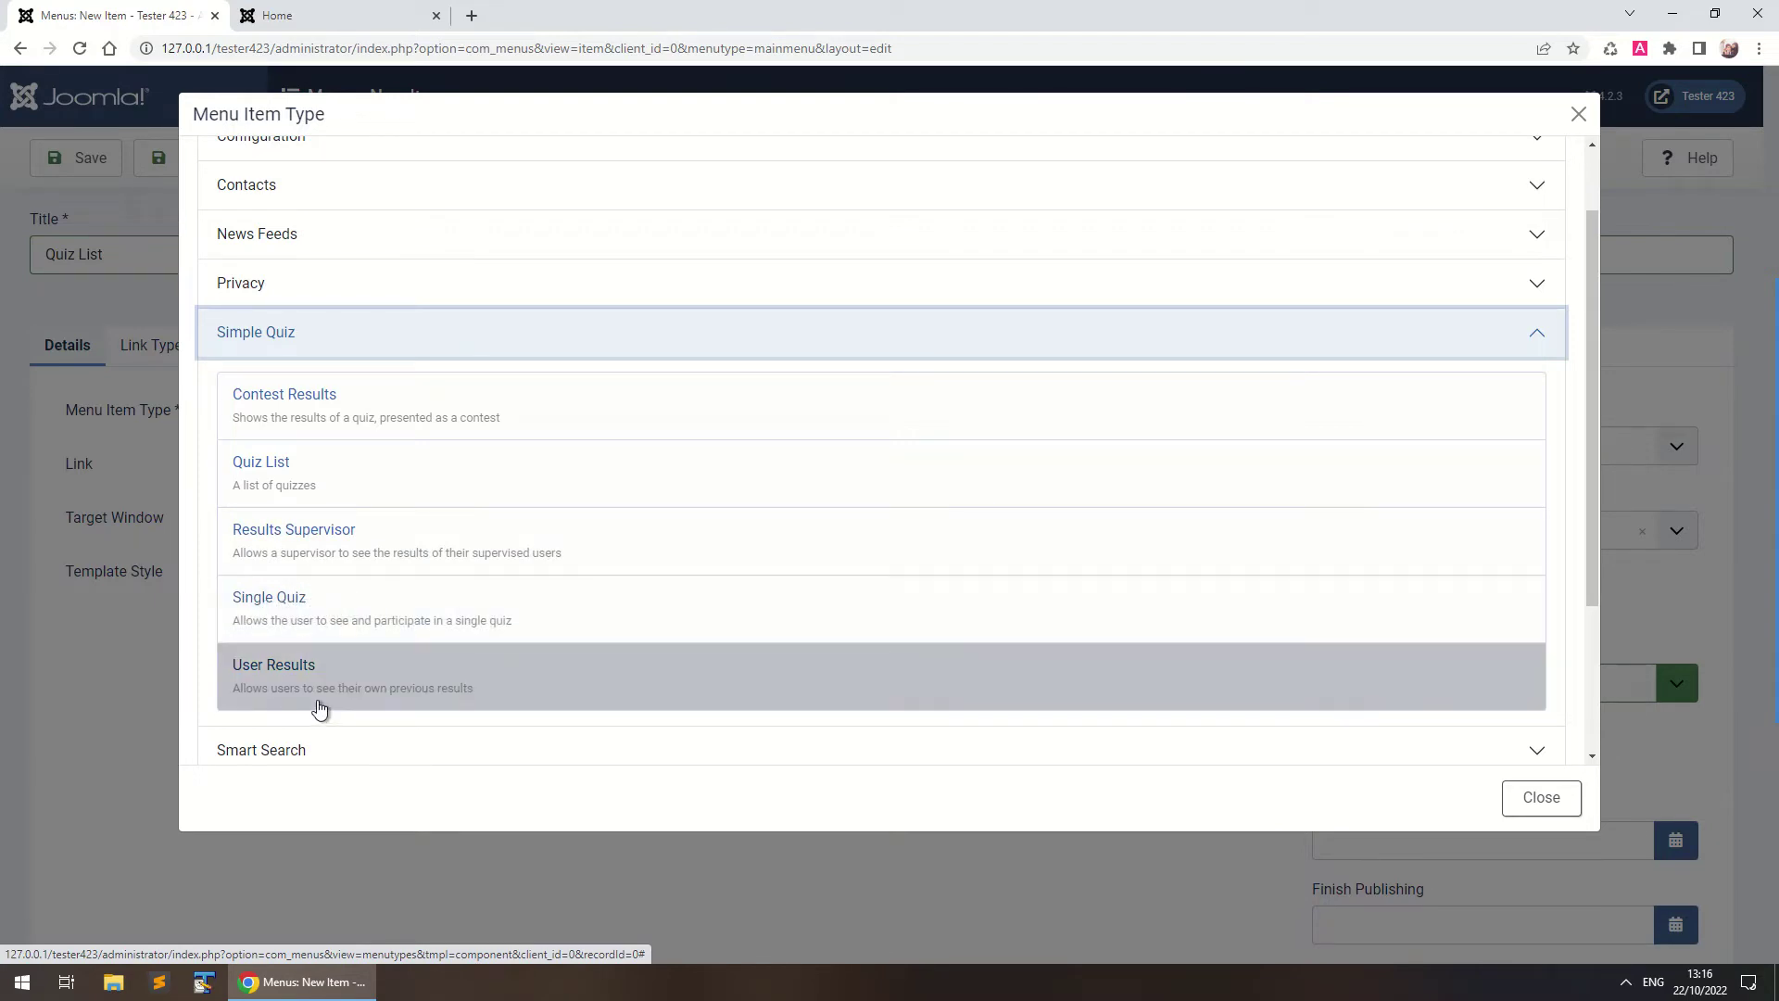
{"action": "left_click", "coordinate": [291, 471]}
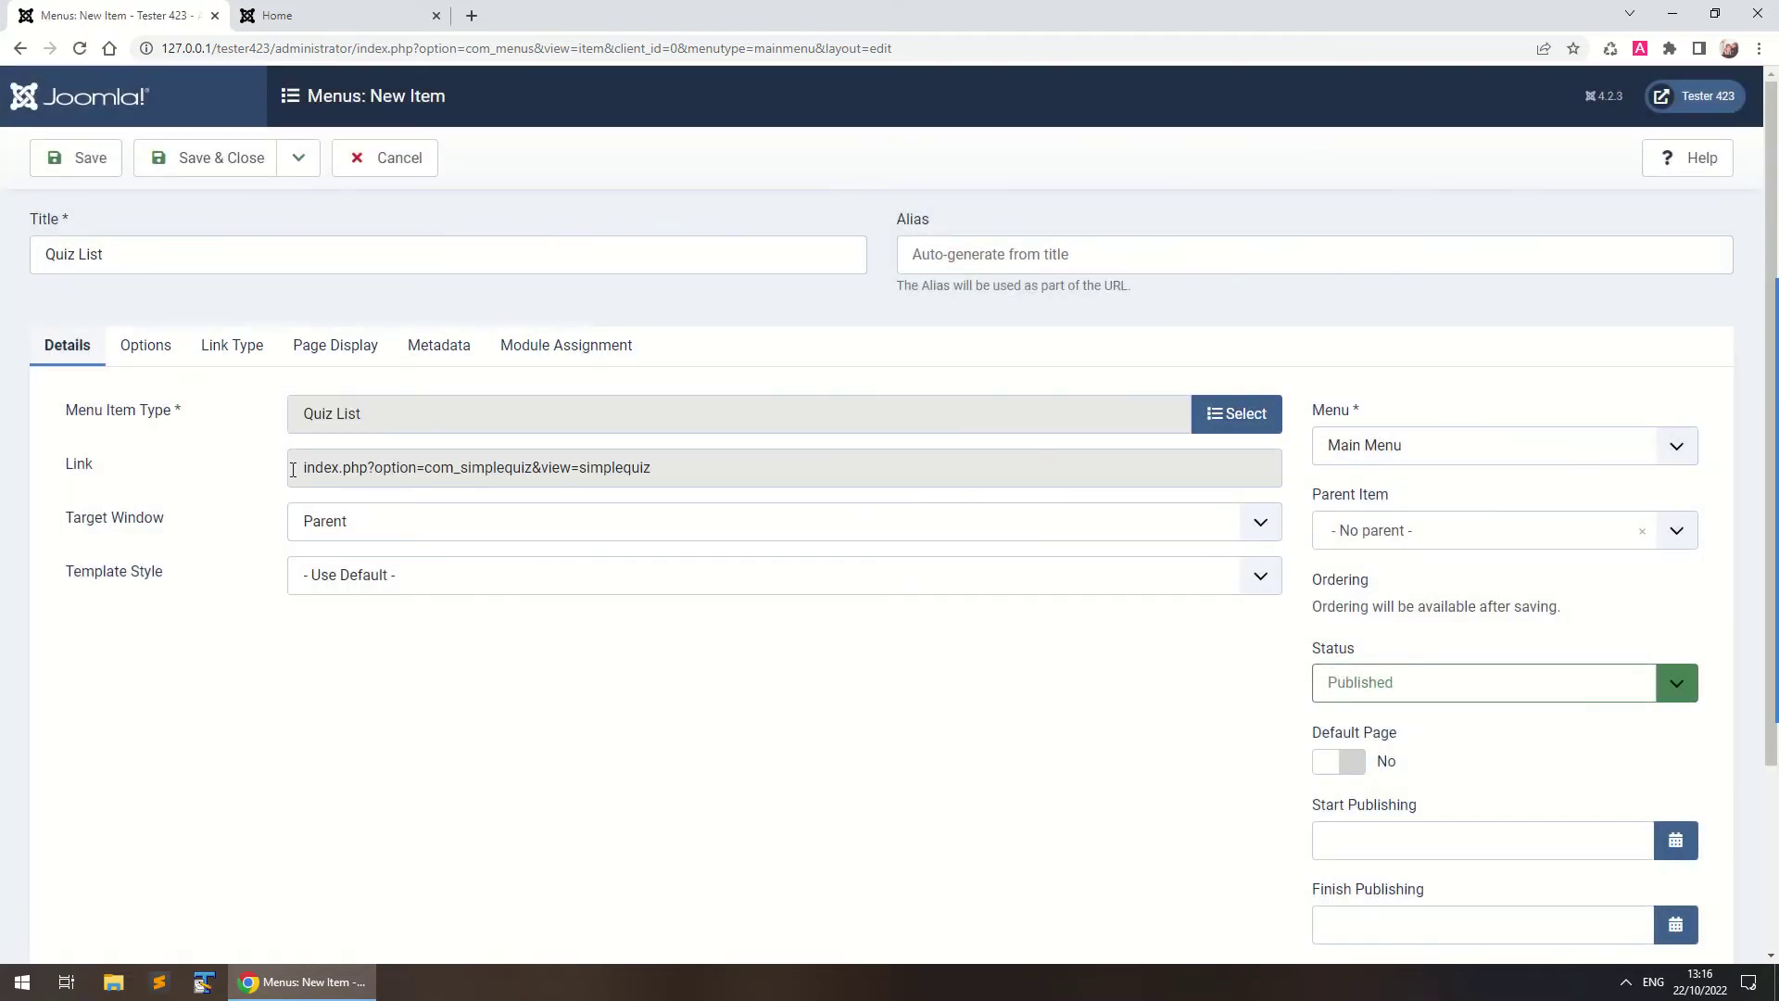
On the Options tab, keep all quizzes shown and the quiz order set to Ordering
{"action": "left_click", "coordinate": [146, 350]}
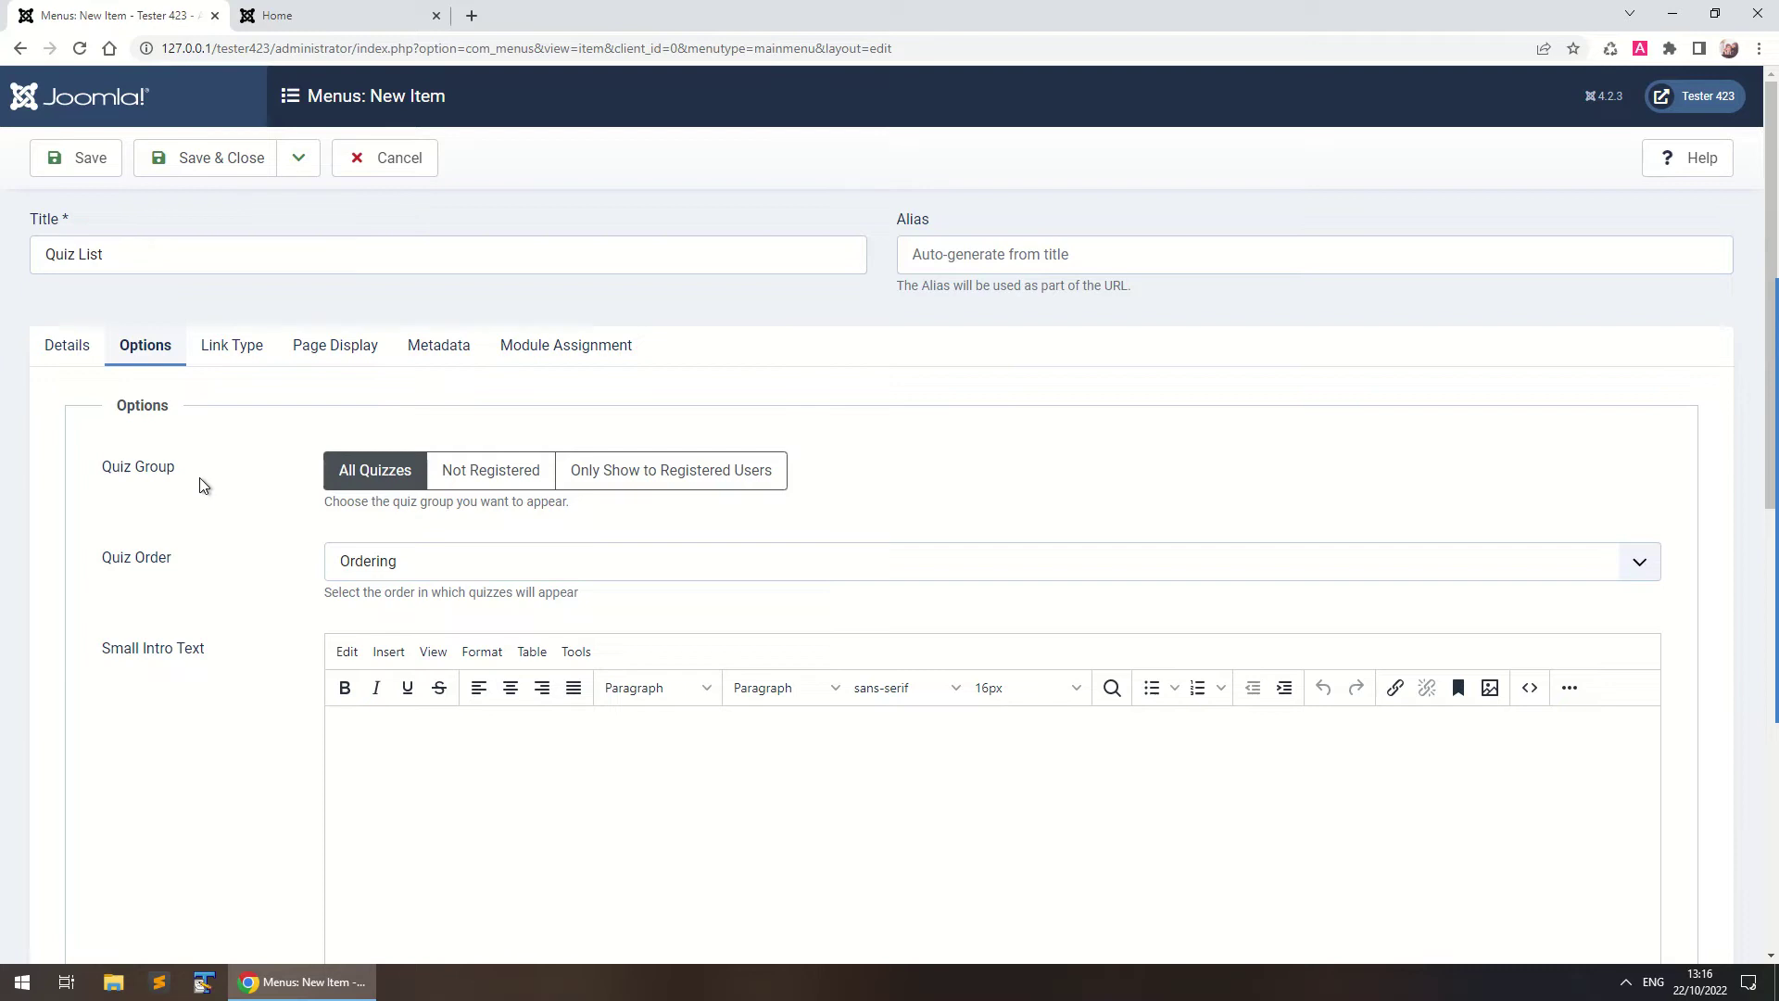
{"action": "left_click", "coordinate": [452, 474]}
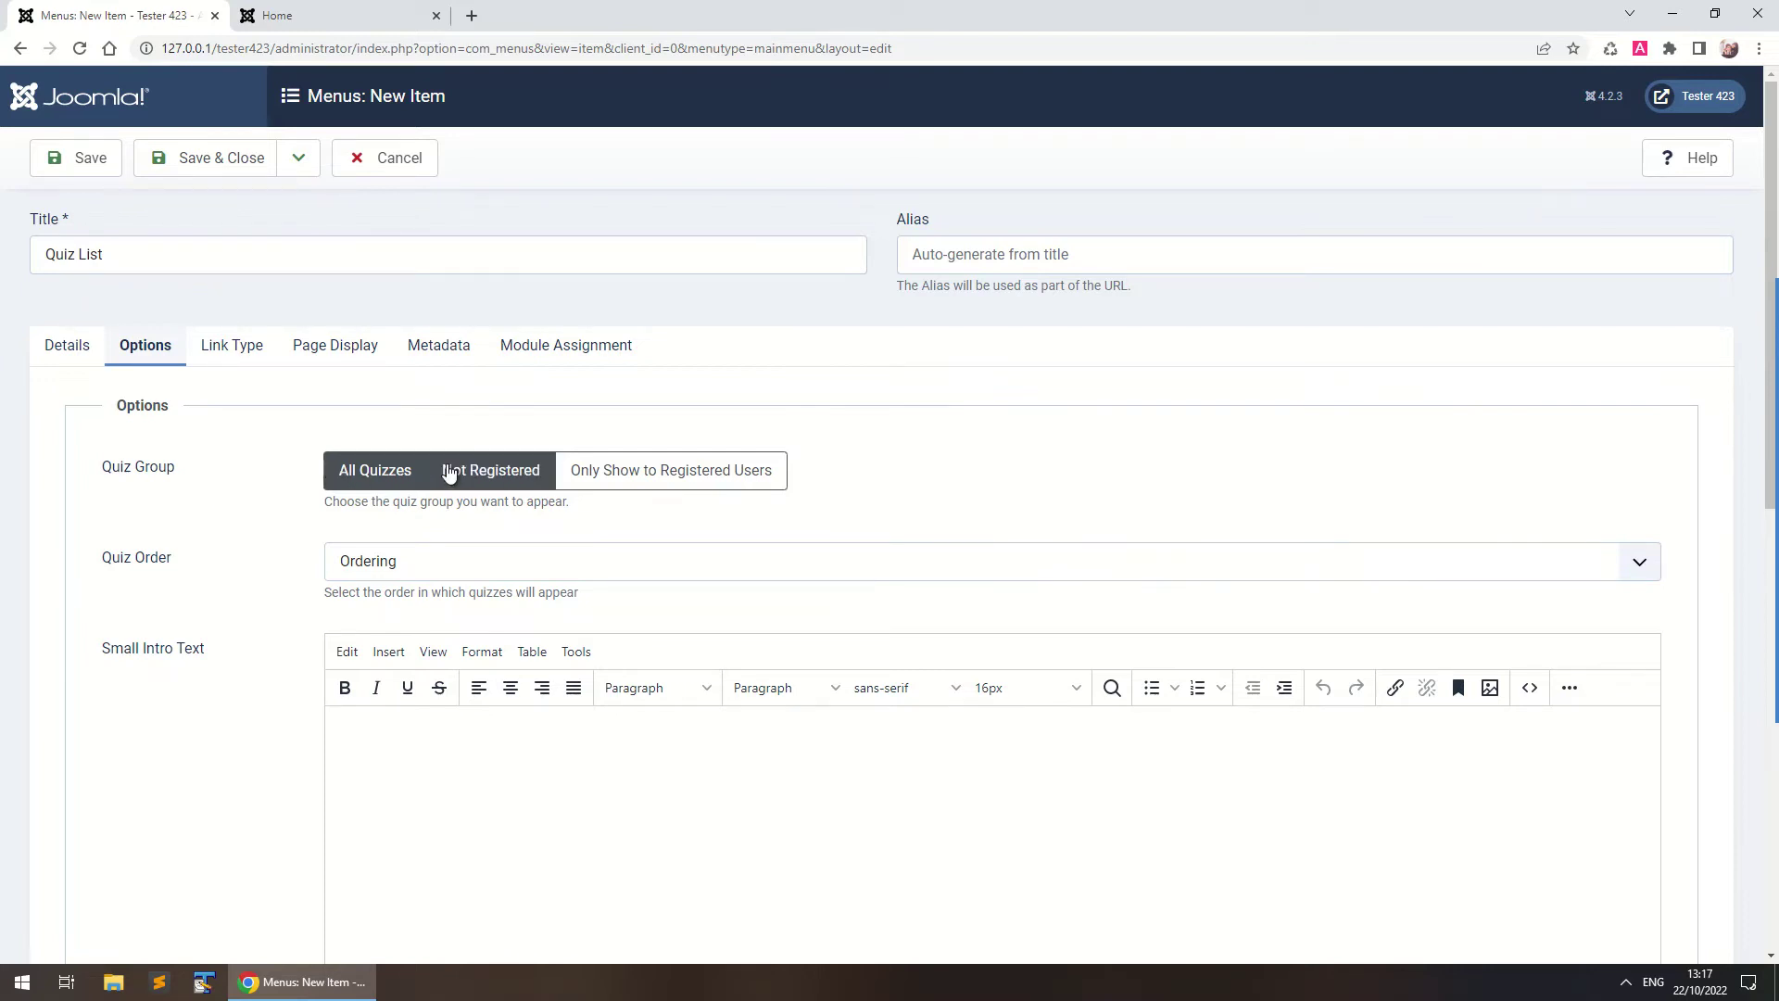
{"action": "left_click", "coordinate": [715, 474]}
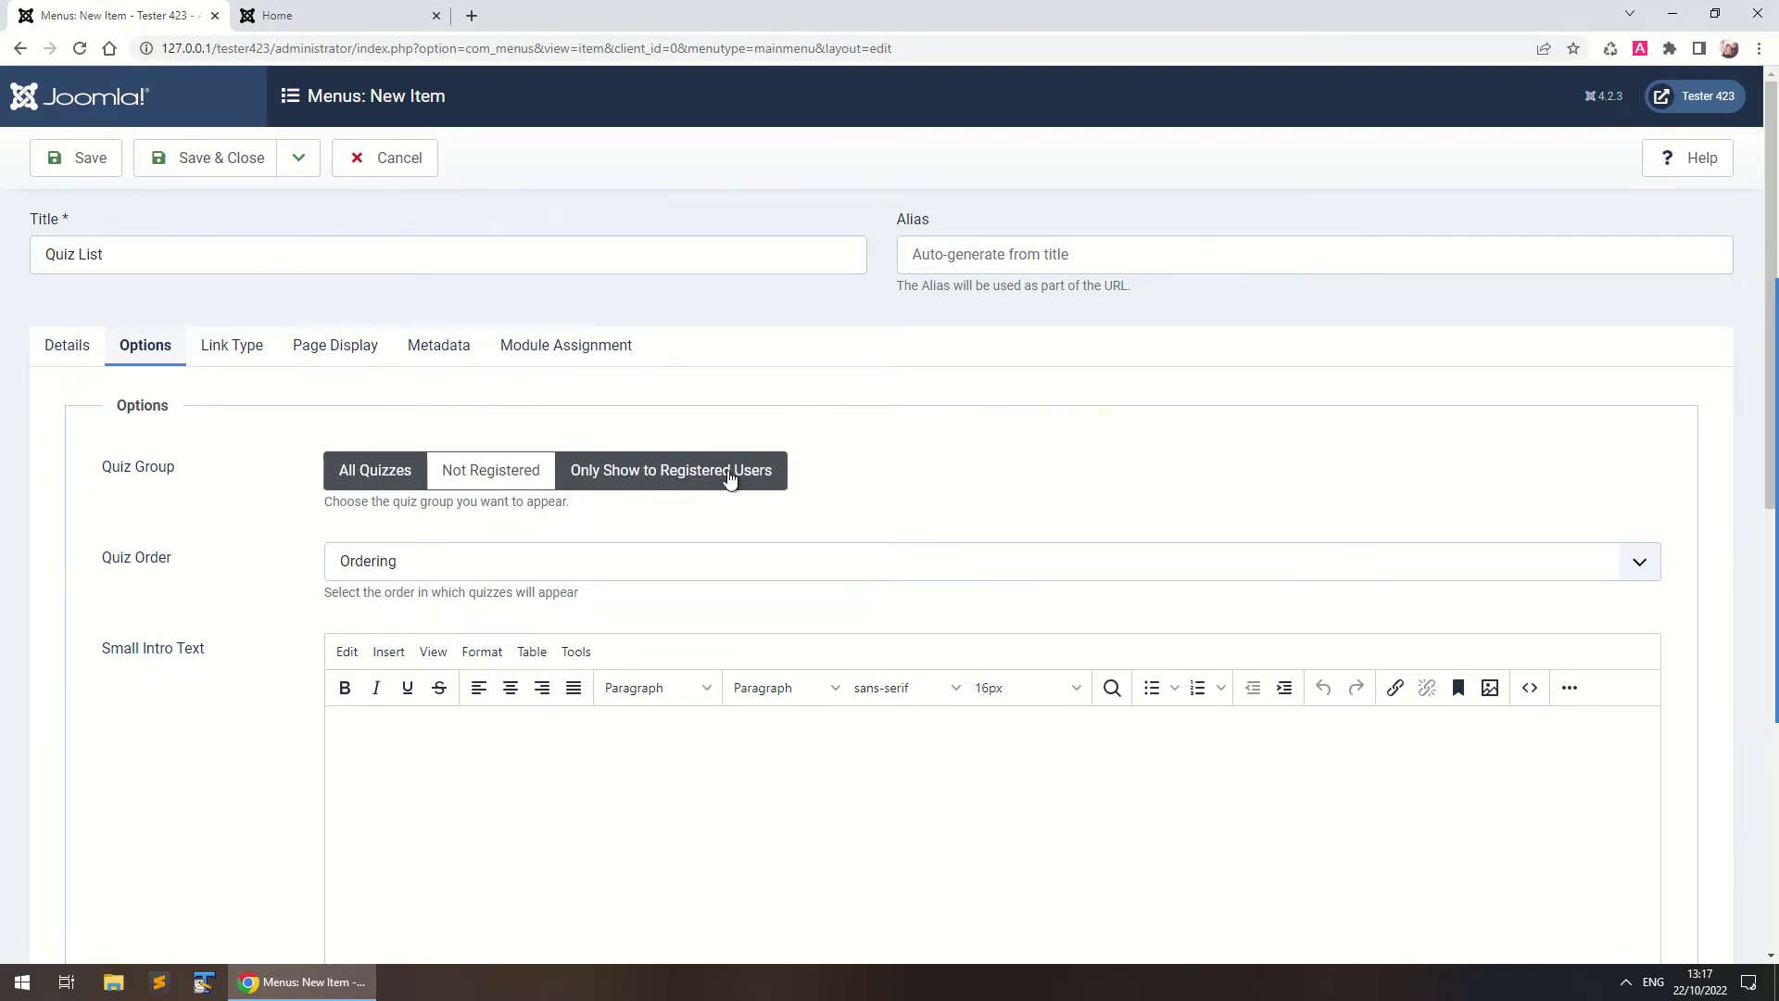
{"action": "left_click", "coordinate": [477, 479]}
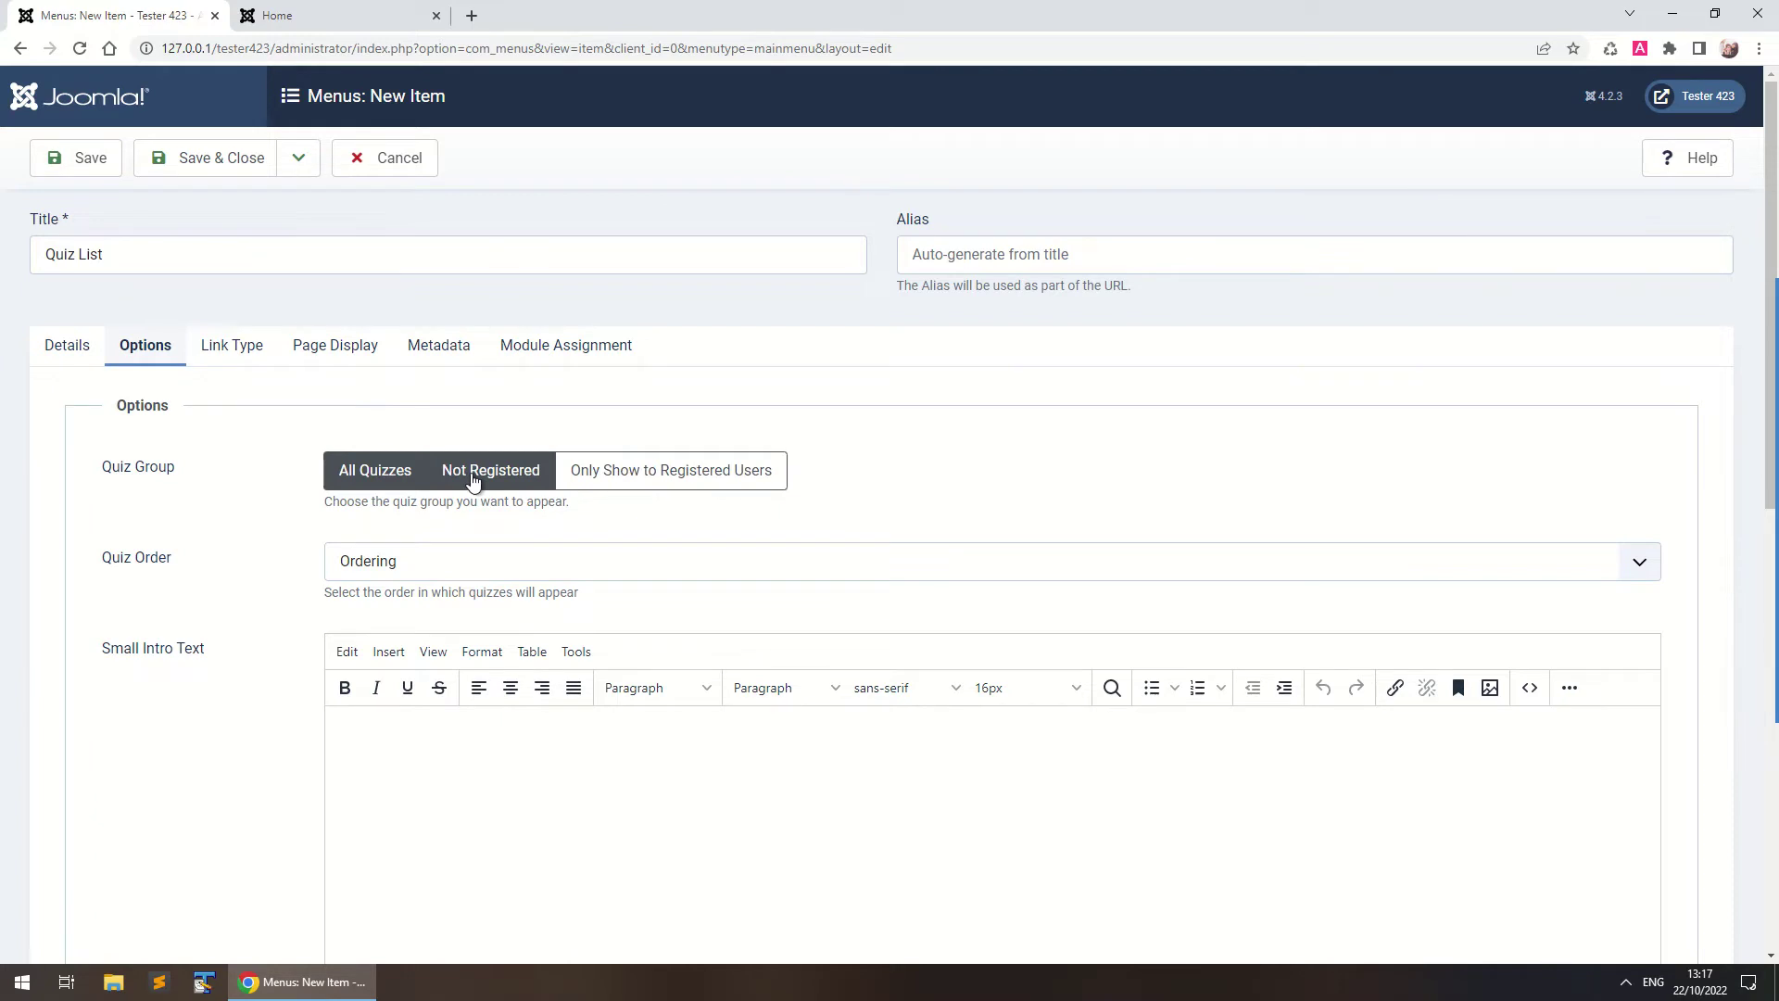
{"action": "left_click", "coordinate": [370, 487]}
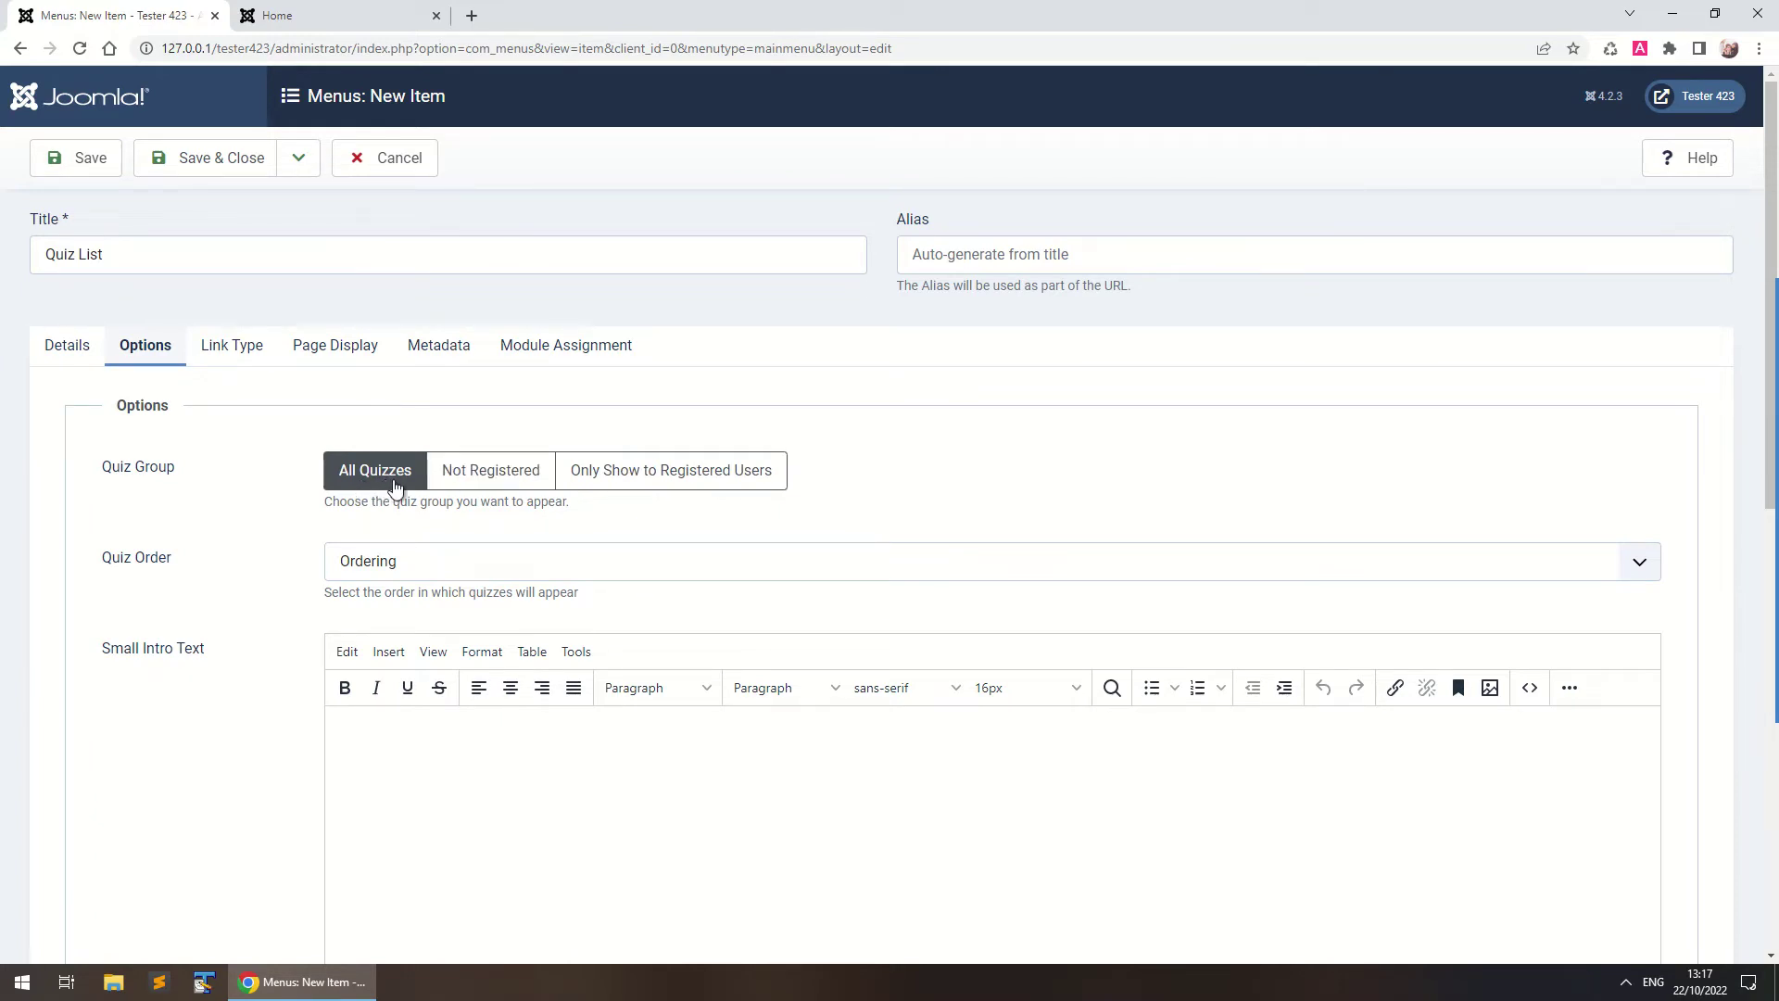
{"action": "left_click", "coordinate": [437, 574]}
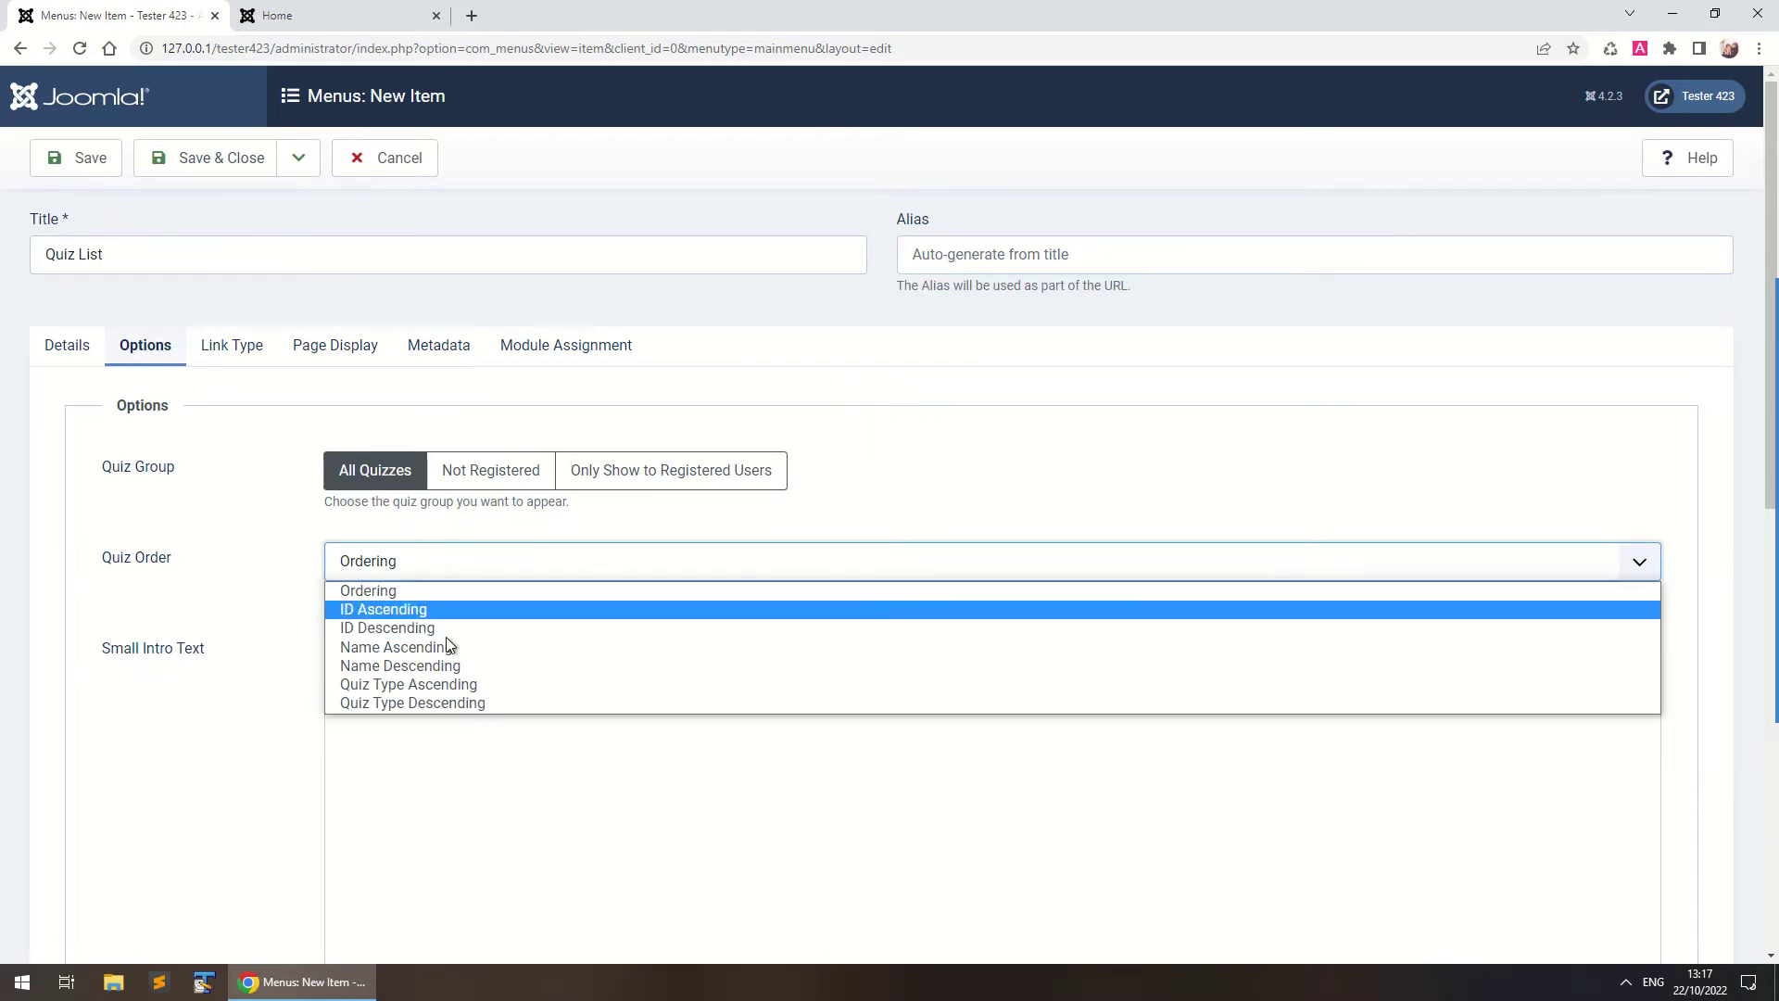
{"action": "left_click", "coordinate": [433, 556]}
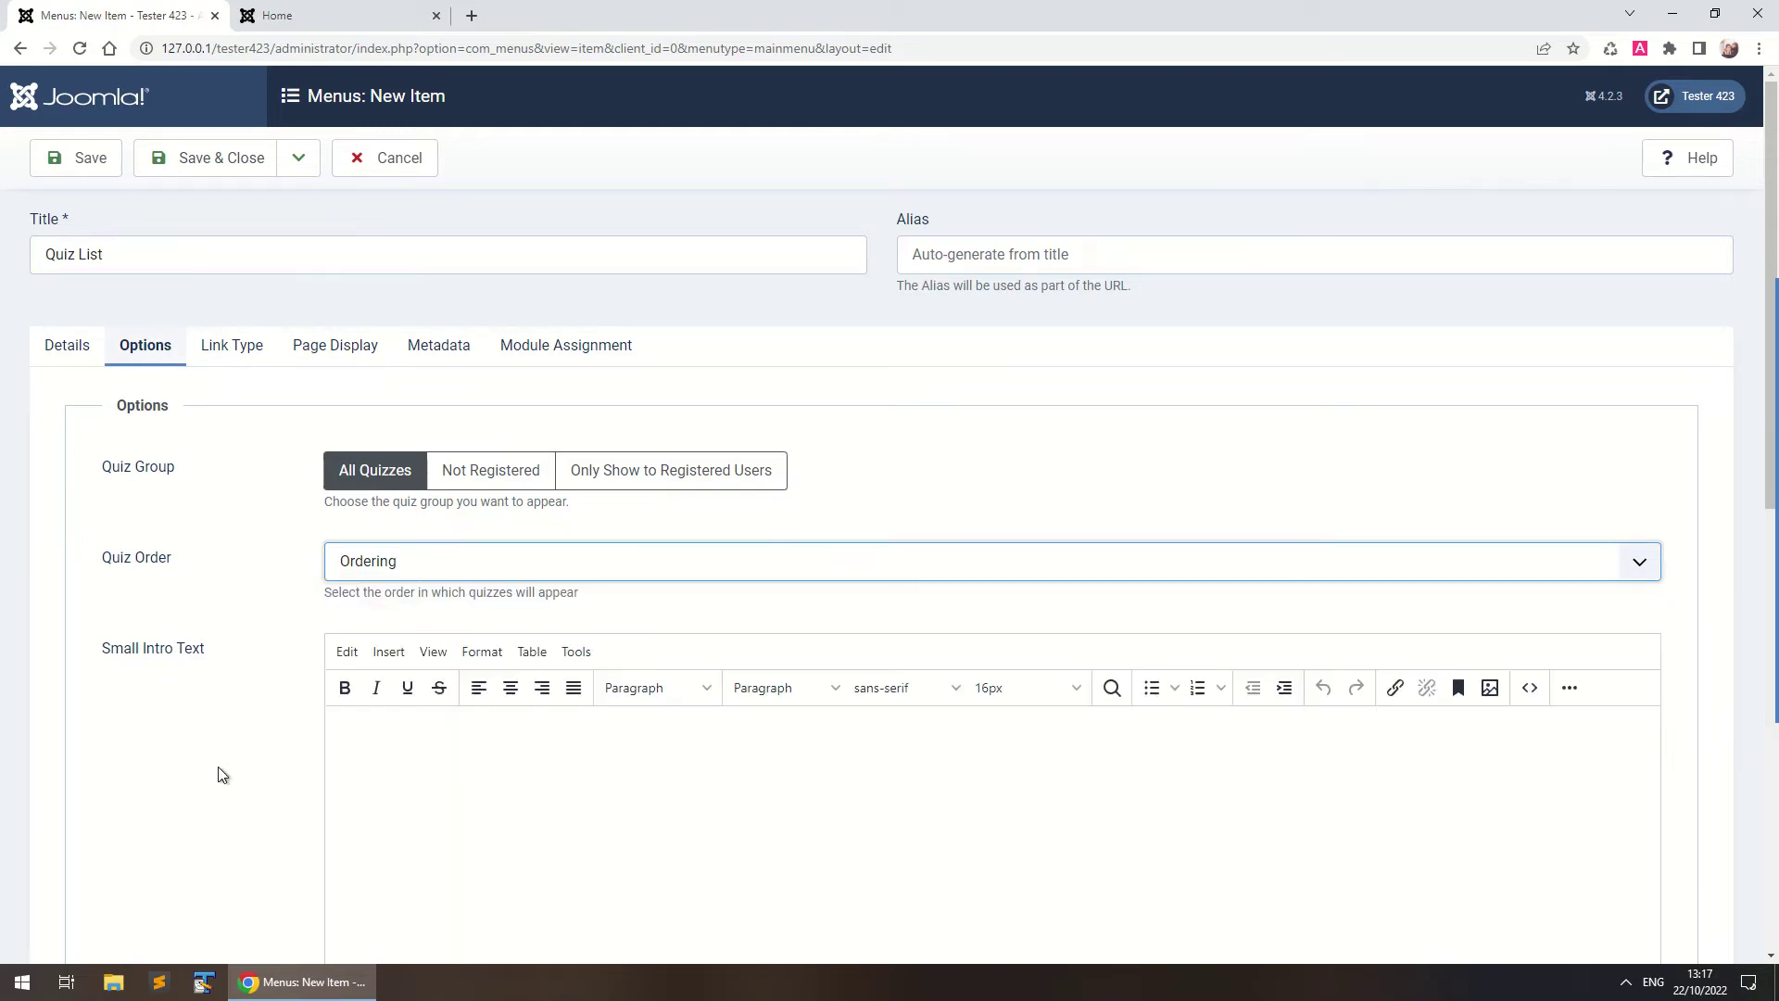
{"action": "scroll", "coordinate": [229, 746], "scroll_direction": "down", "scroll_amount": 4}
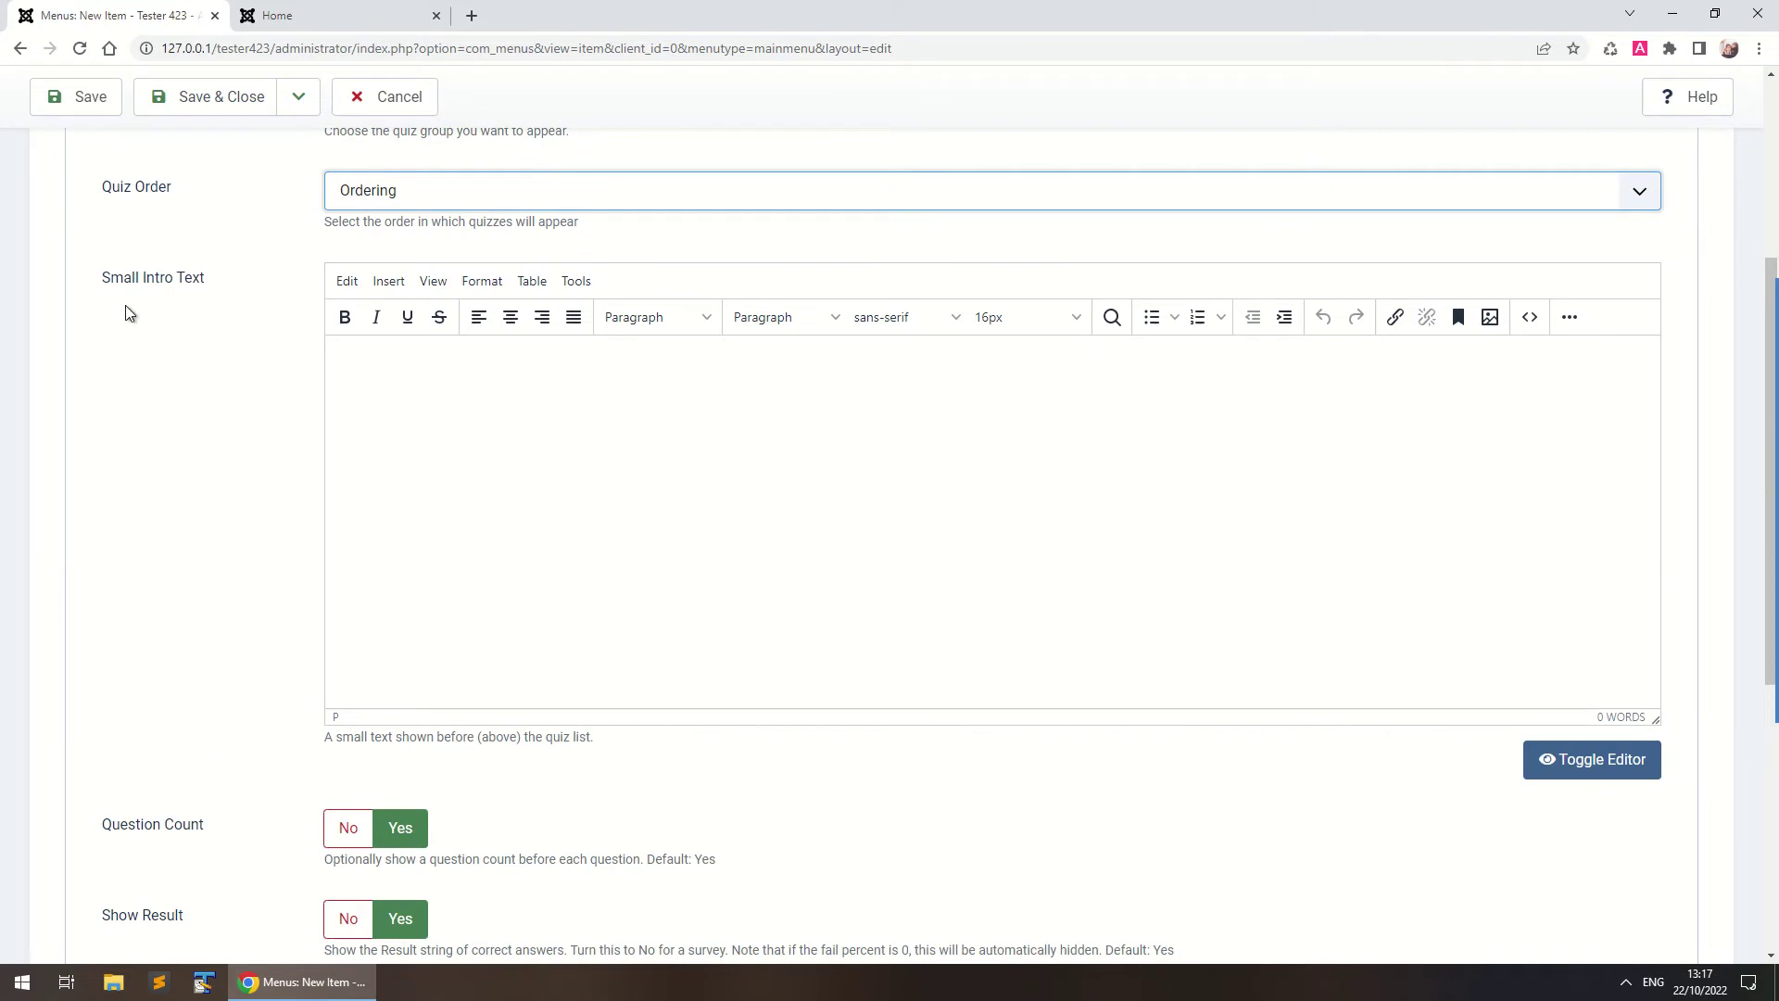
Enter the Small Intro Text 'Here's the list of our amazing quizzes!' and review the remaining options
{"action": "left_click", "coordinate": [572, 435]}
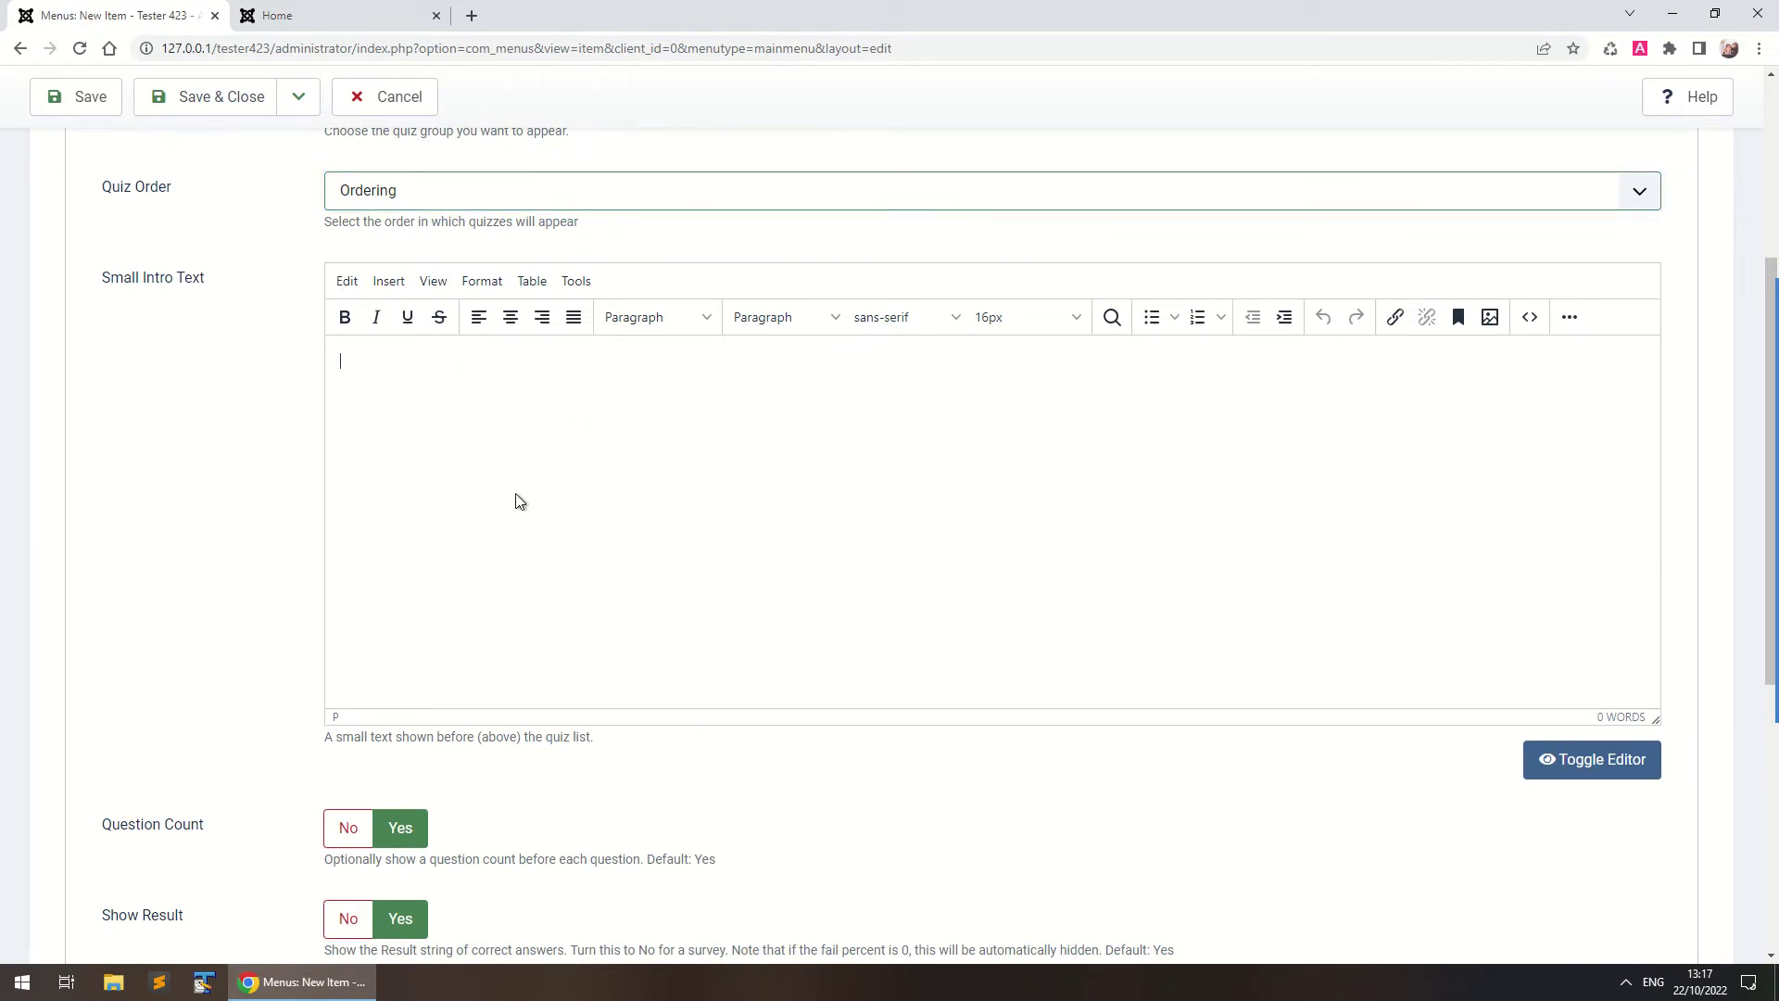
{"action": "type", "text": "Here's the lis"}
{"action": "type", "text": "t of our amazin"}
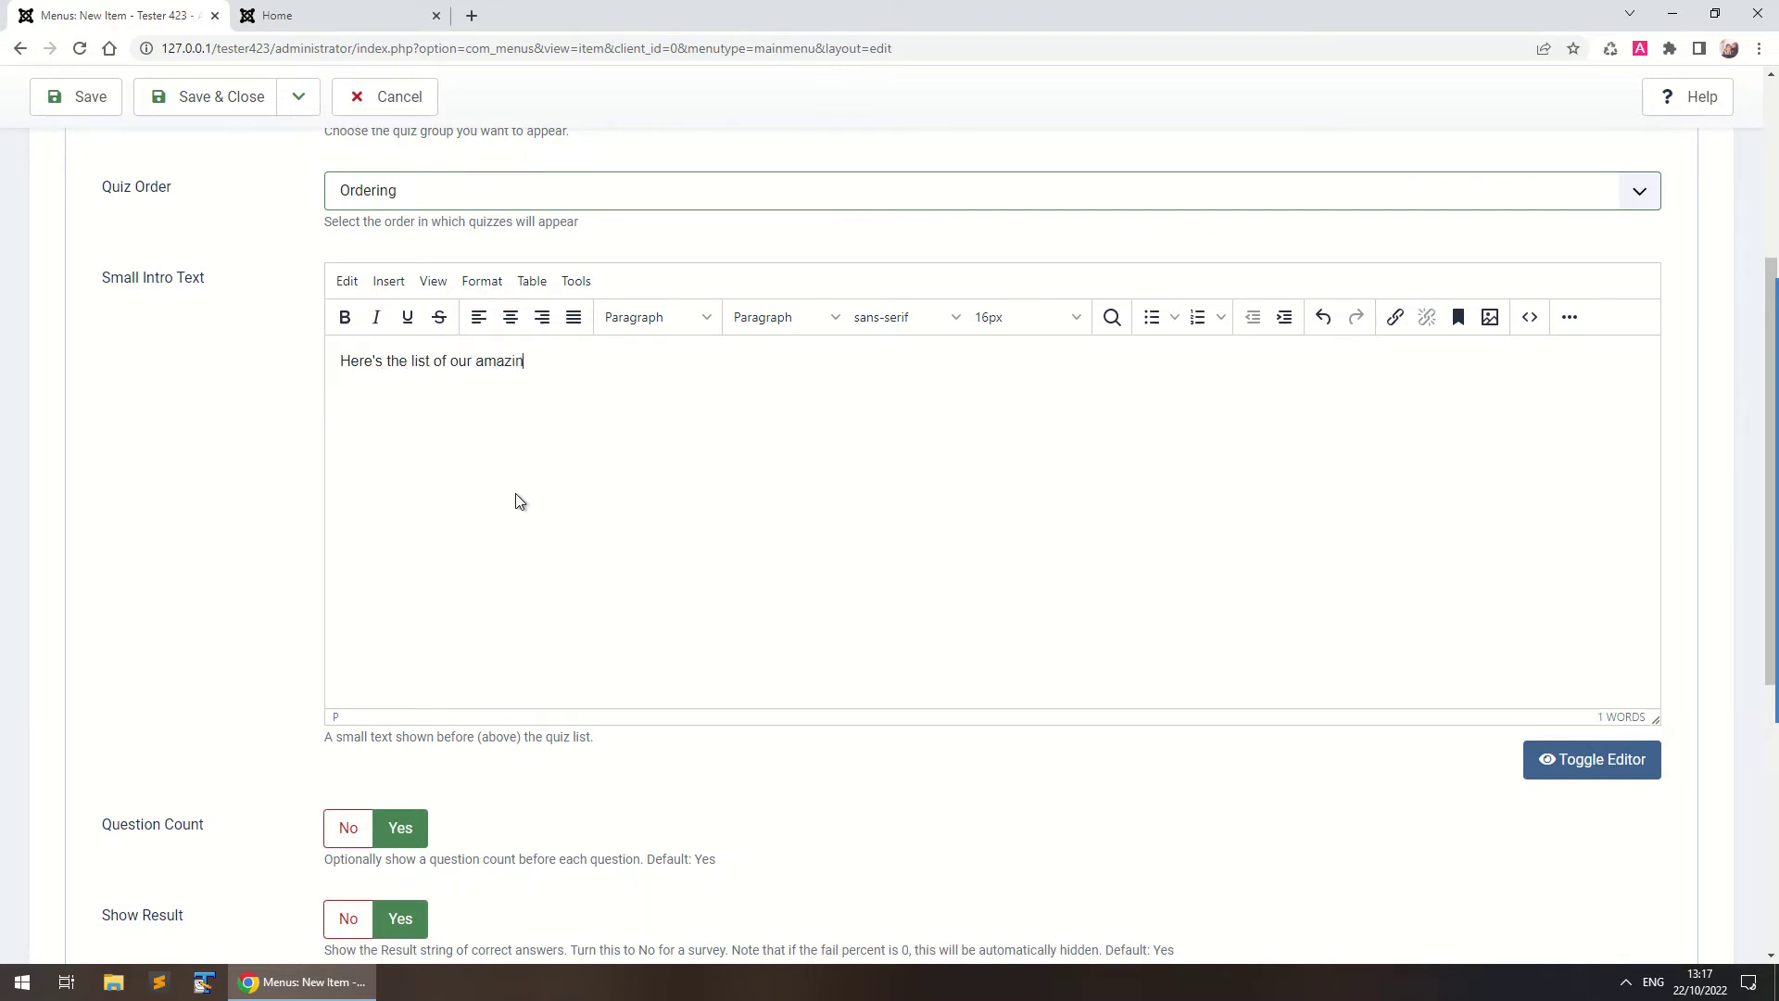
{"action": "type", "text": "g quizzes!"}
{"action": "scroll", "coordinate": [445, 477], "scroll_direction": "down", "scroll_amount": 2}
{"action": "scroll", "coordinate": [445, 478], "scroll_direction": "down", "scroll_amount": 2}
{"action": "scroll", "coordinate": [445, 479], "scroll_direction": "up", "scroll_amount": 3}
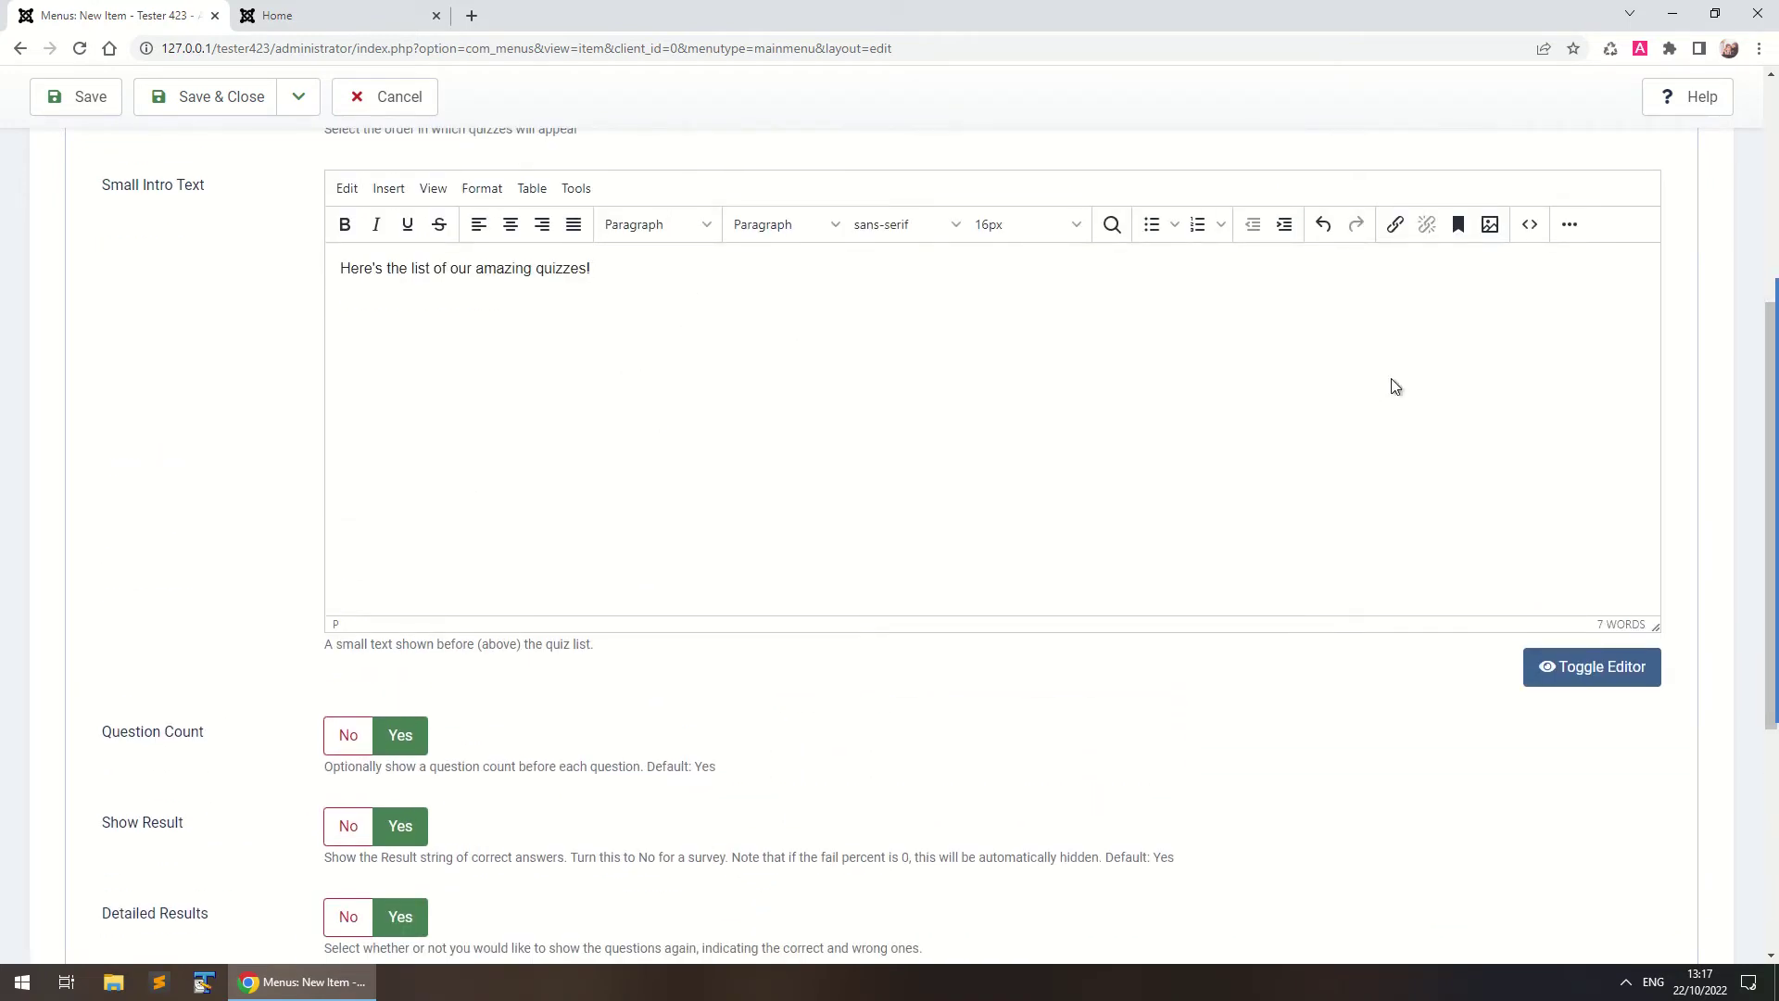
{"action": "scroll", "coordinate": [102, 602], "scroll_direction": "down", "scroll_amount": 2}
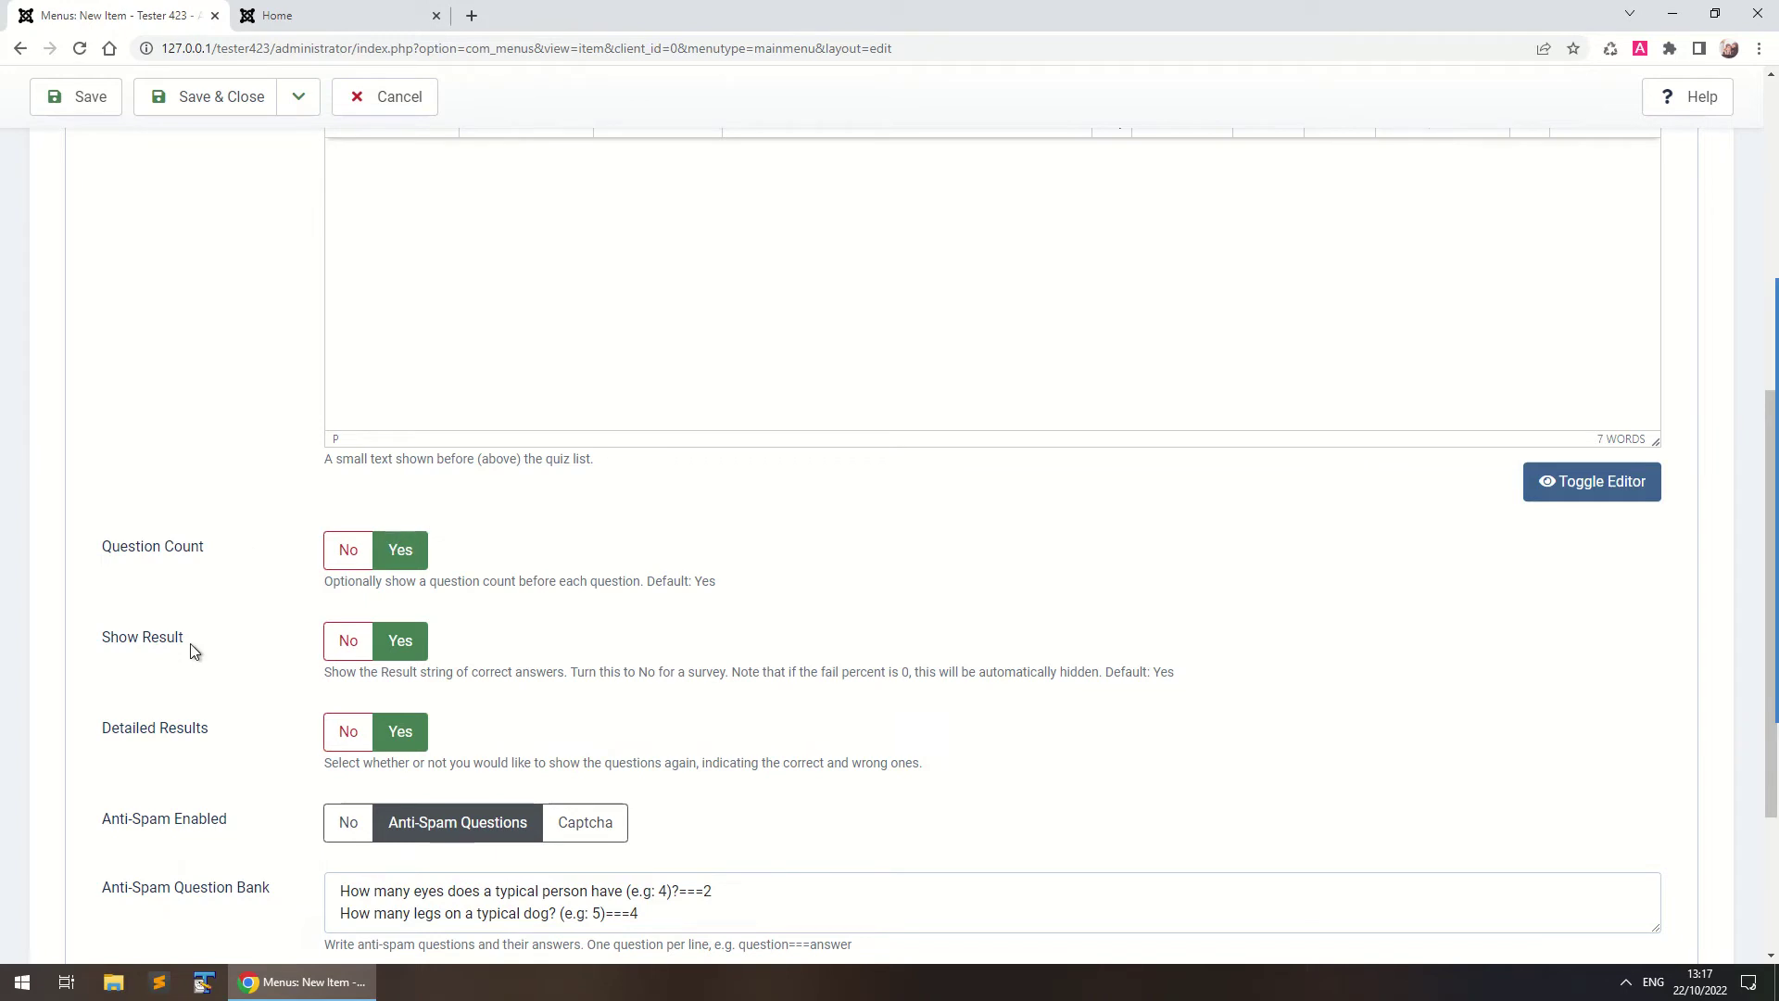
{"action": "scroll", "coordinate": [159, 656], "scroll_direction": "down", "scroll_amount": 1}
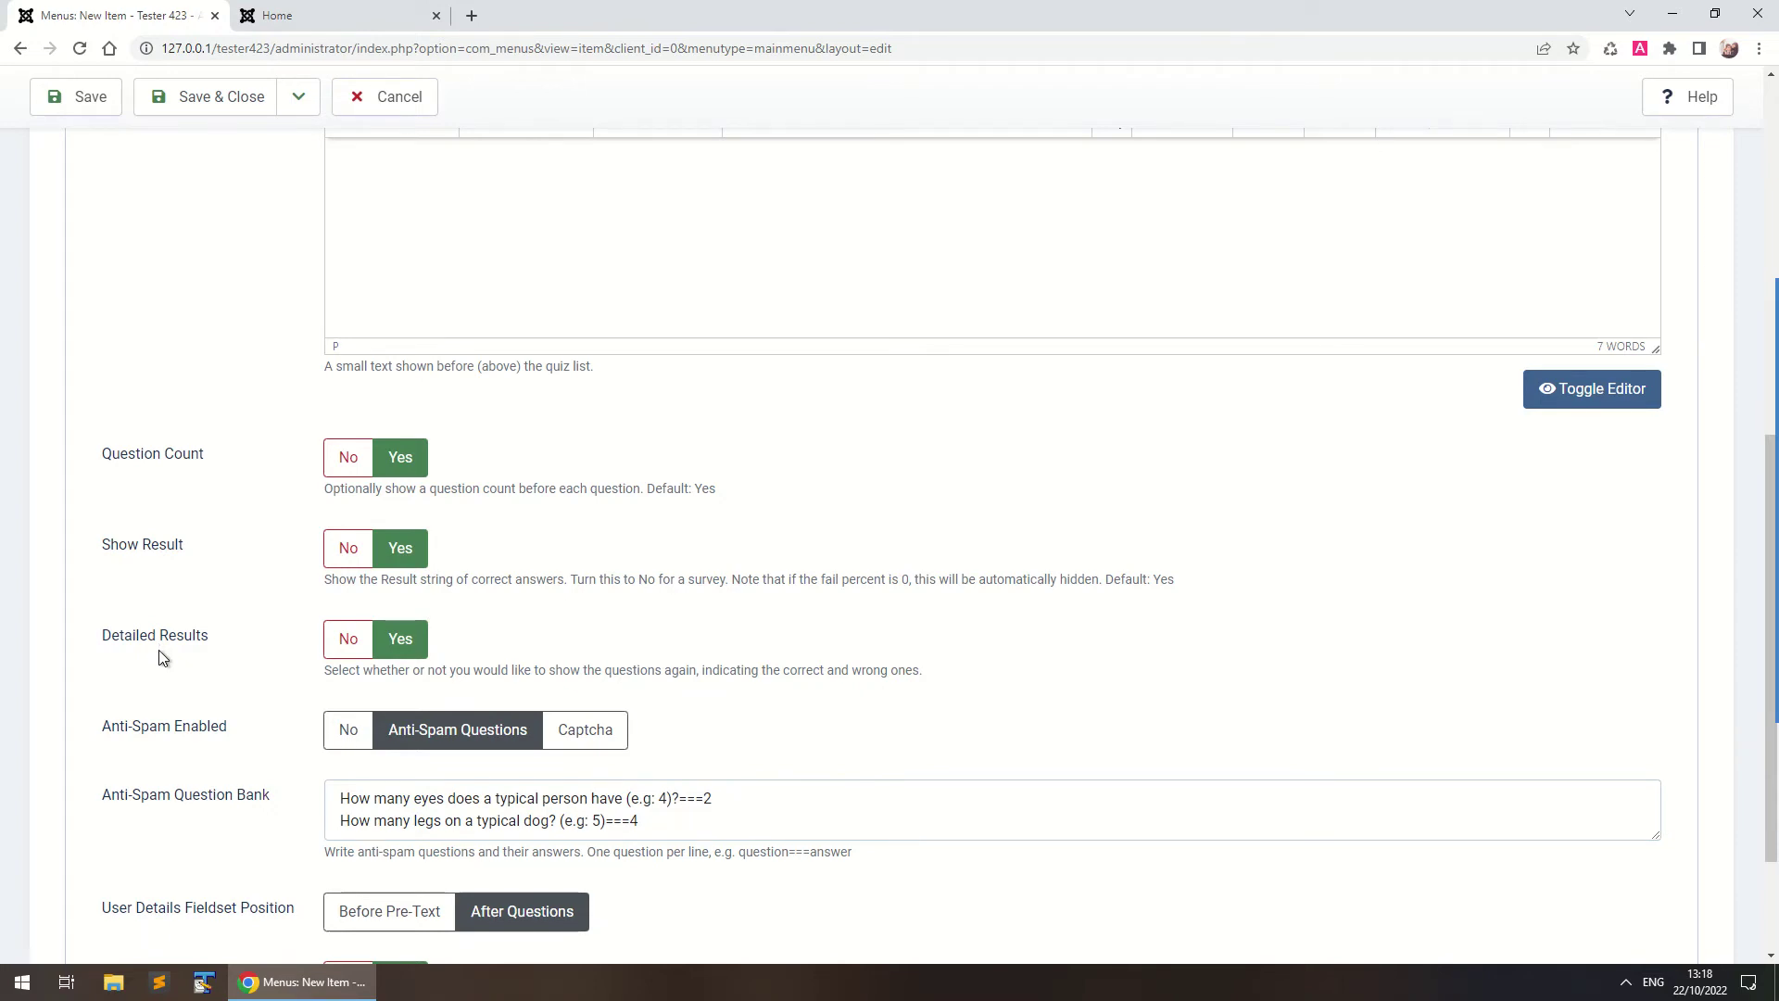
{"action": "scroll", "coordinate": [159, 649], "scroll_direction": "down", "scroll_amount": 2}
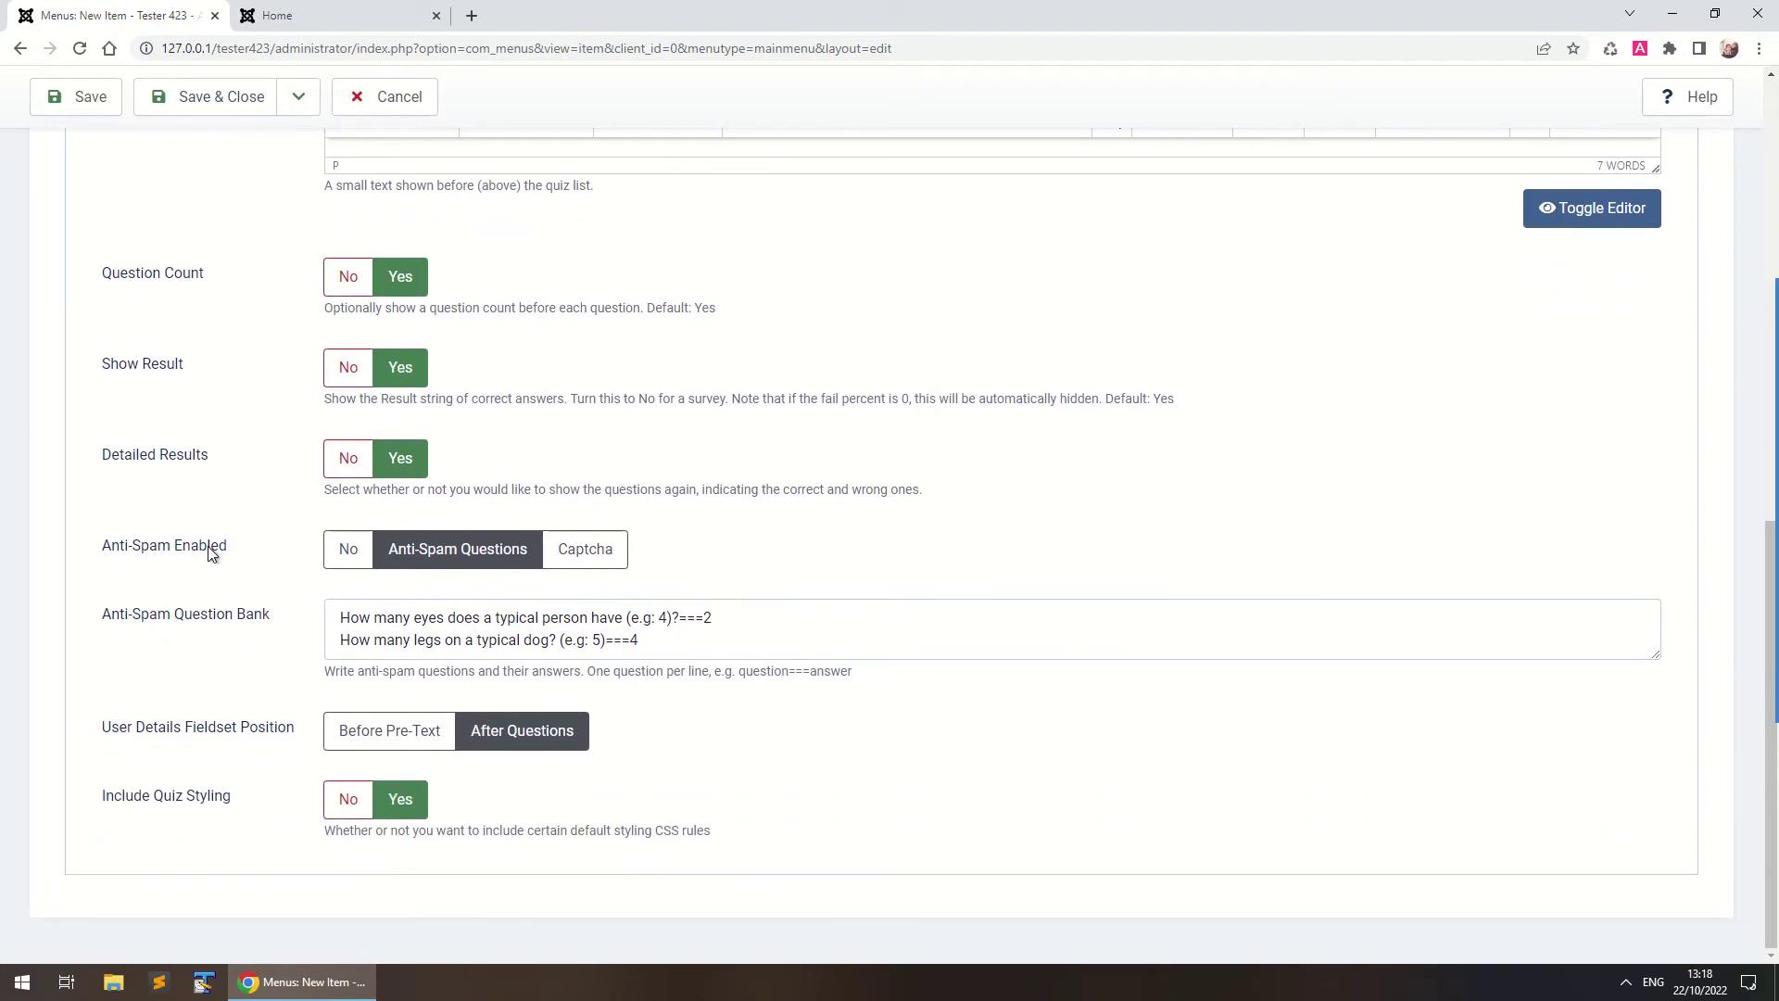
{"action": "left_click", "coordinate": [349, 549]}
{"action": "left_click", "coordinate": [458, 549]}
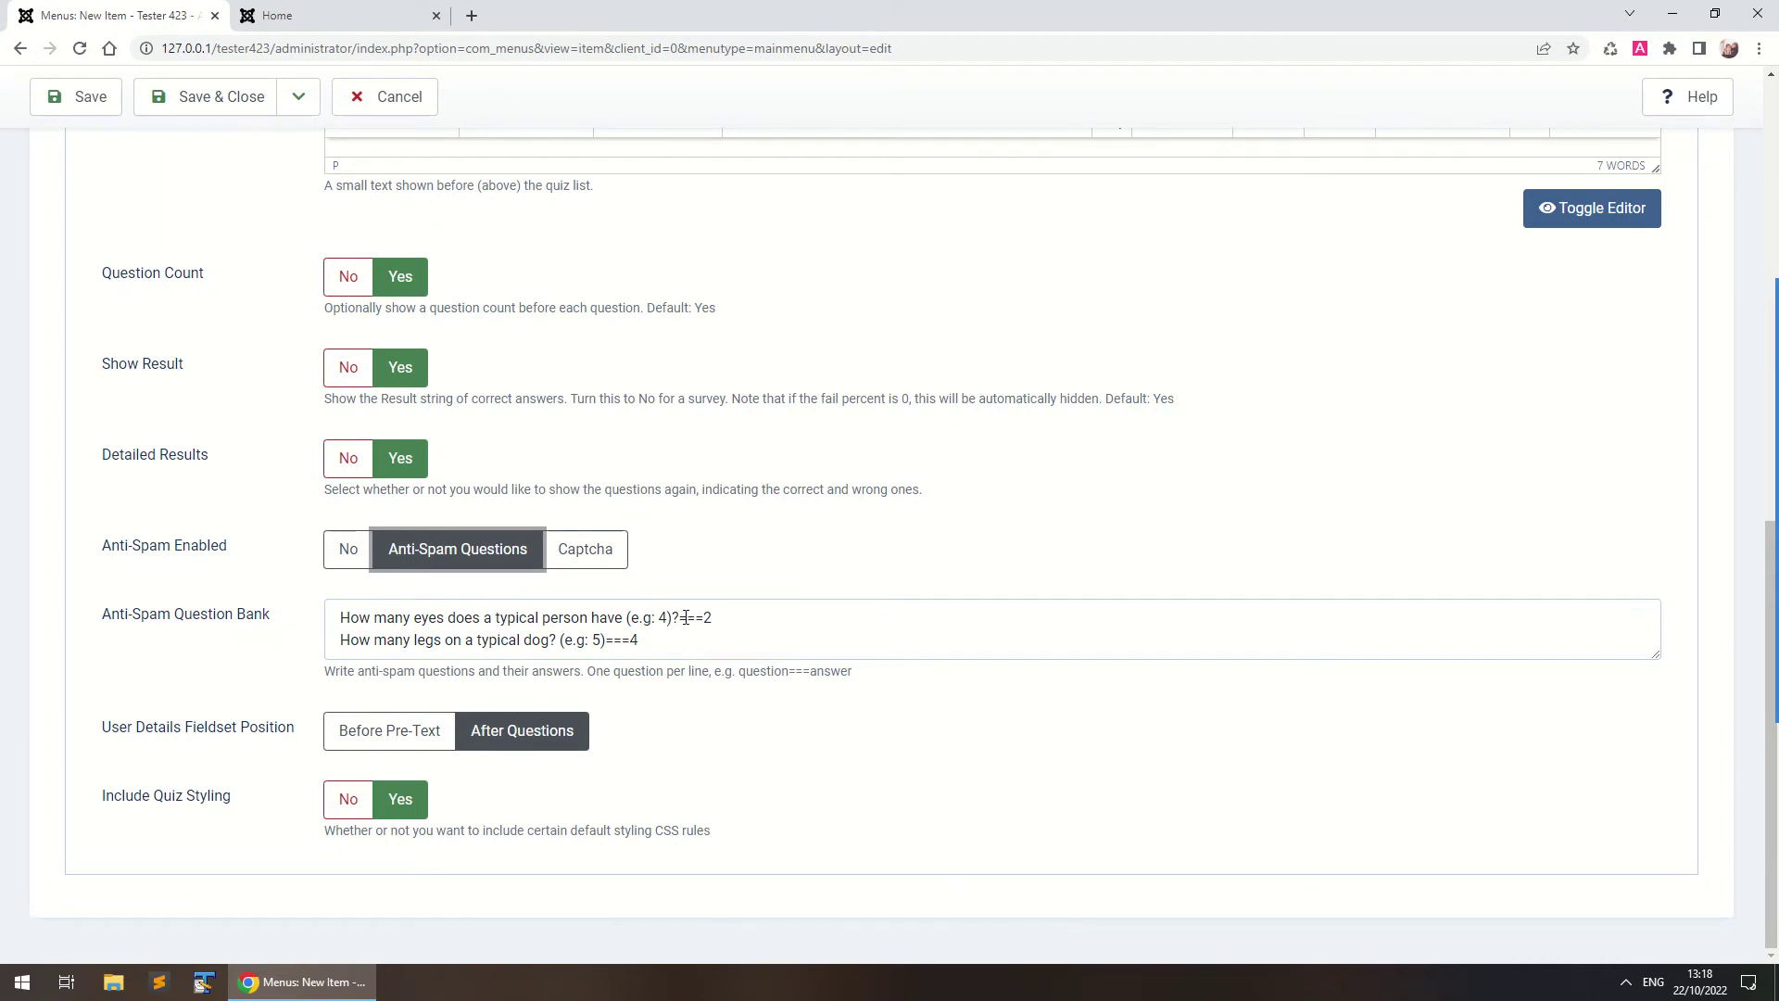
{"action": "left_click_drag", "start_coordinate": [680, 618], "coordinate": [712, 618]}
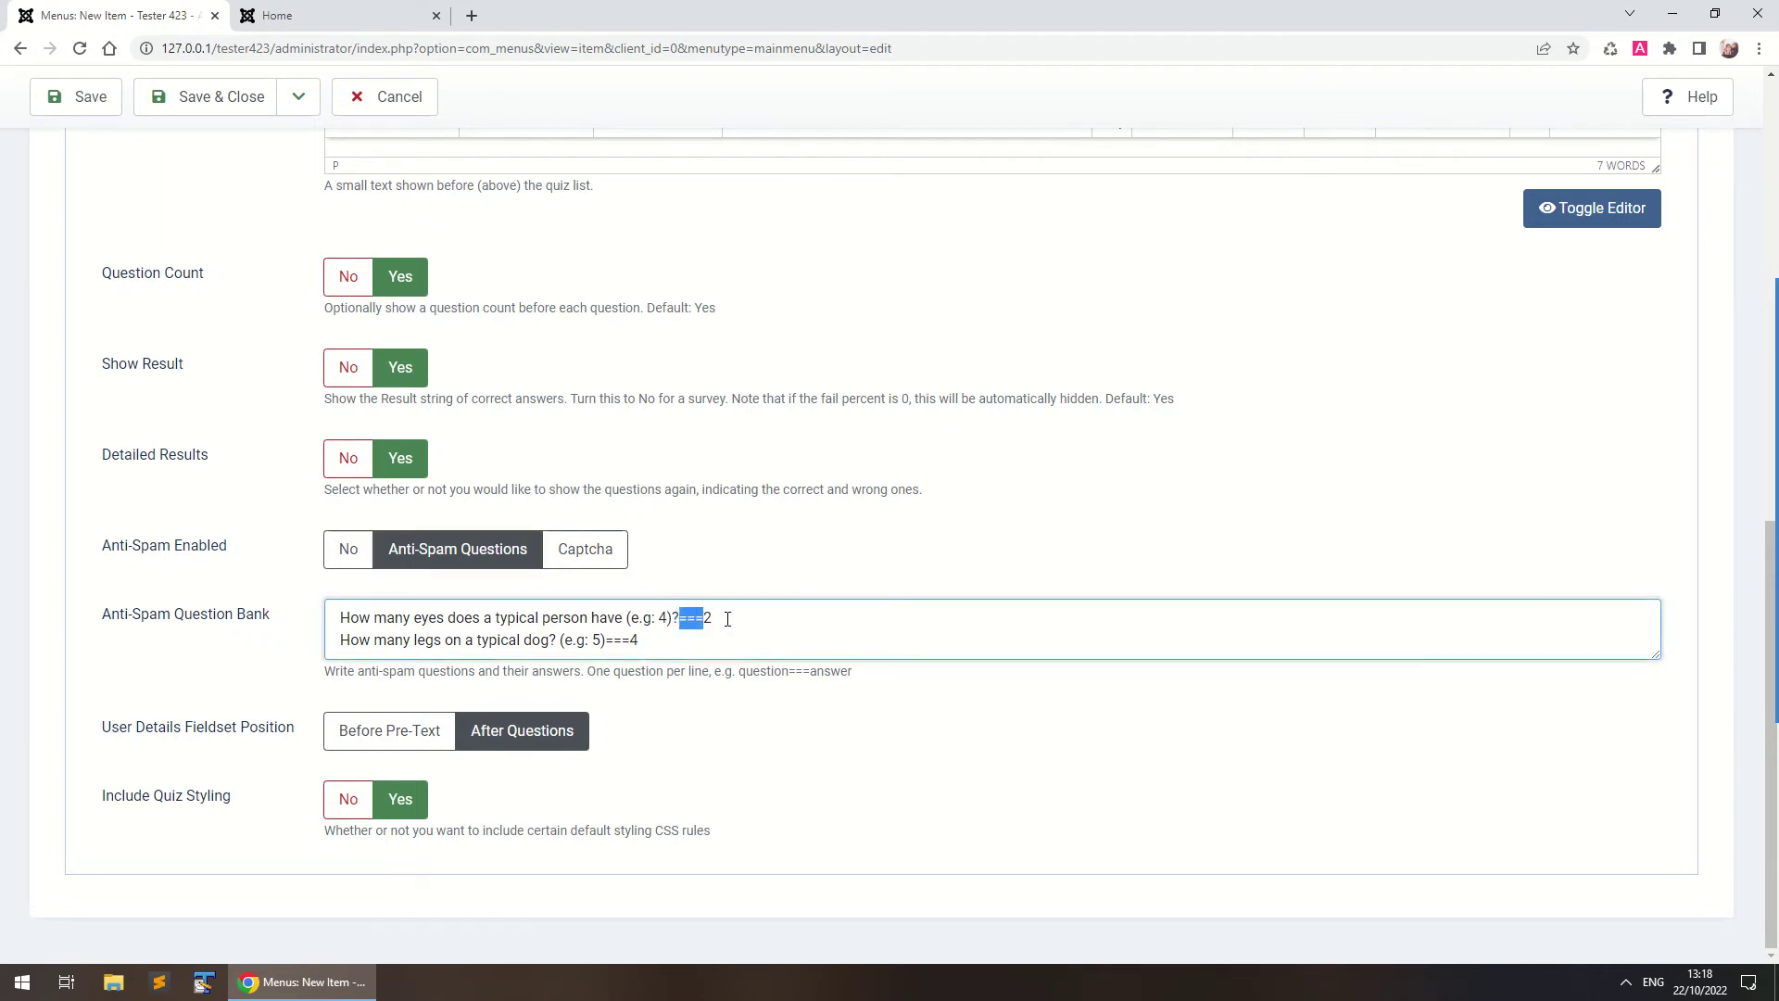
{"action": "left_click", "coordinate": [709, 617]}
{"action": "double_click", "coordinate": [708, 618]}
{"action": "left_click_drag", "start_coordinate": [680, 618], "coordinate": [242, 621]}
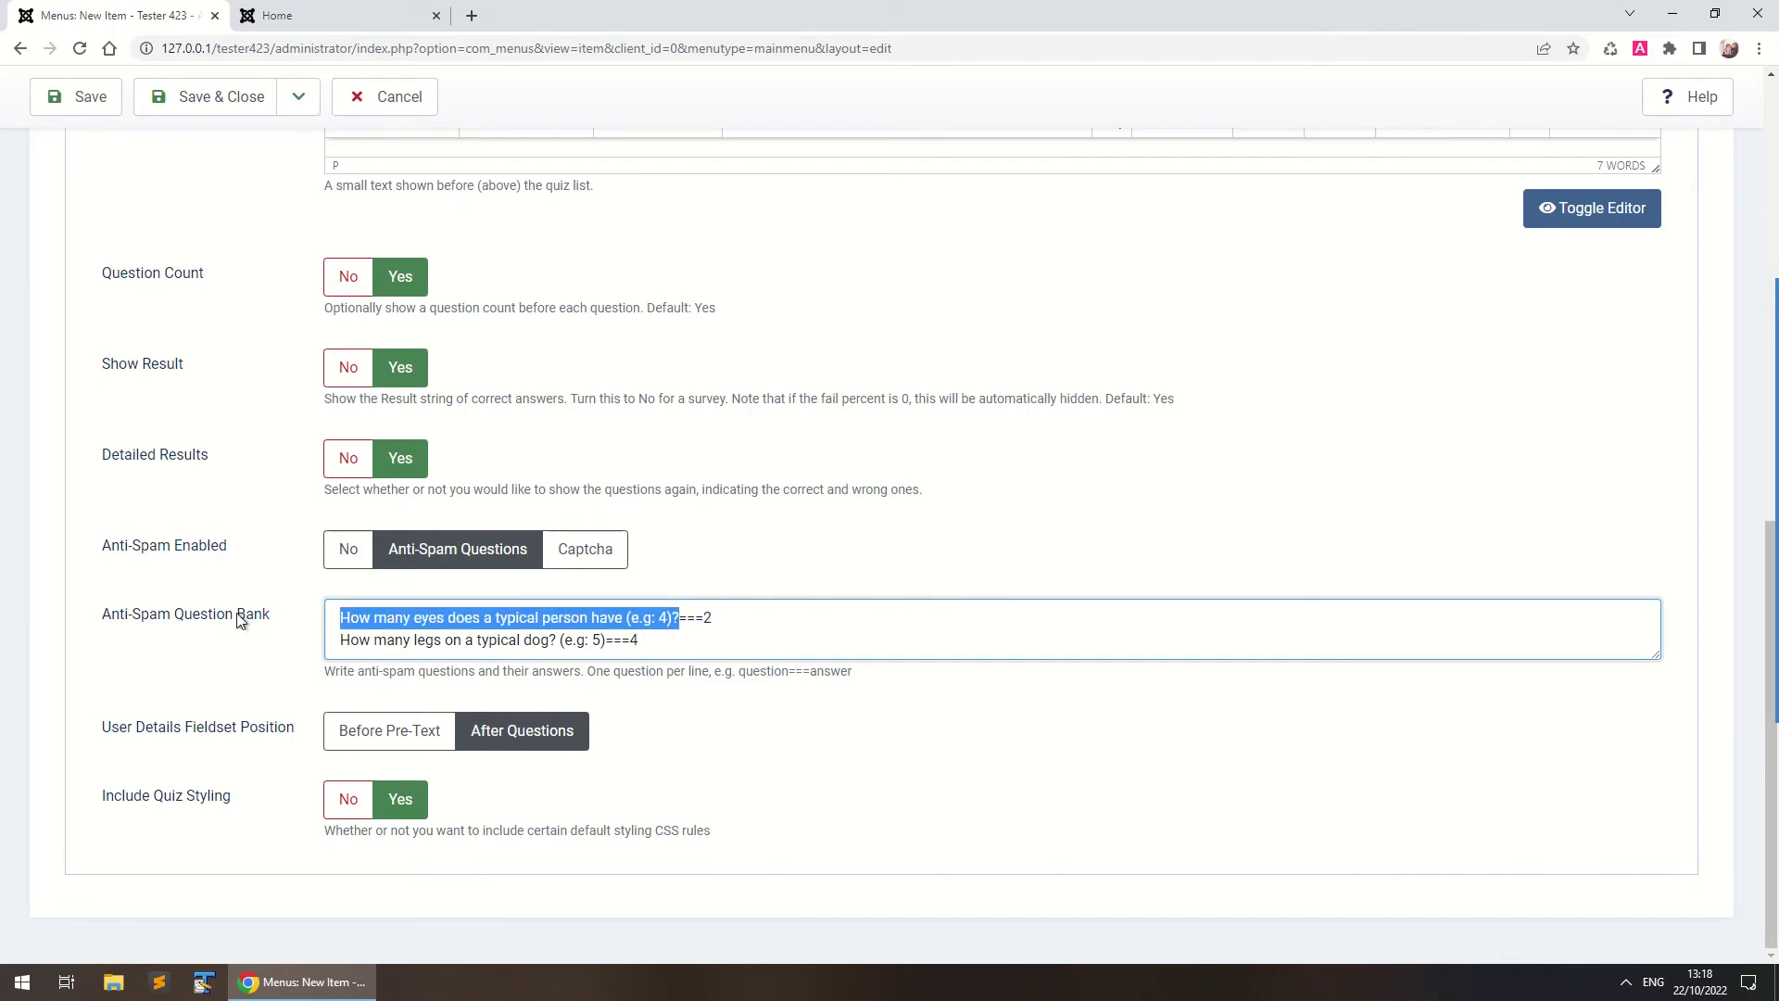
{"action": "double_click", "coordinate": [707, 618]}
{"action": "left_click", "coordinate": [711, 617]}
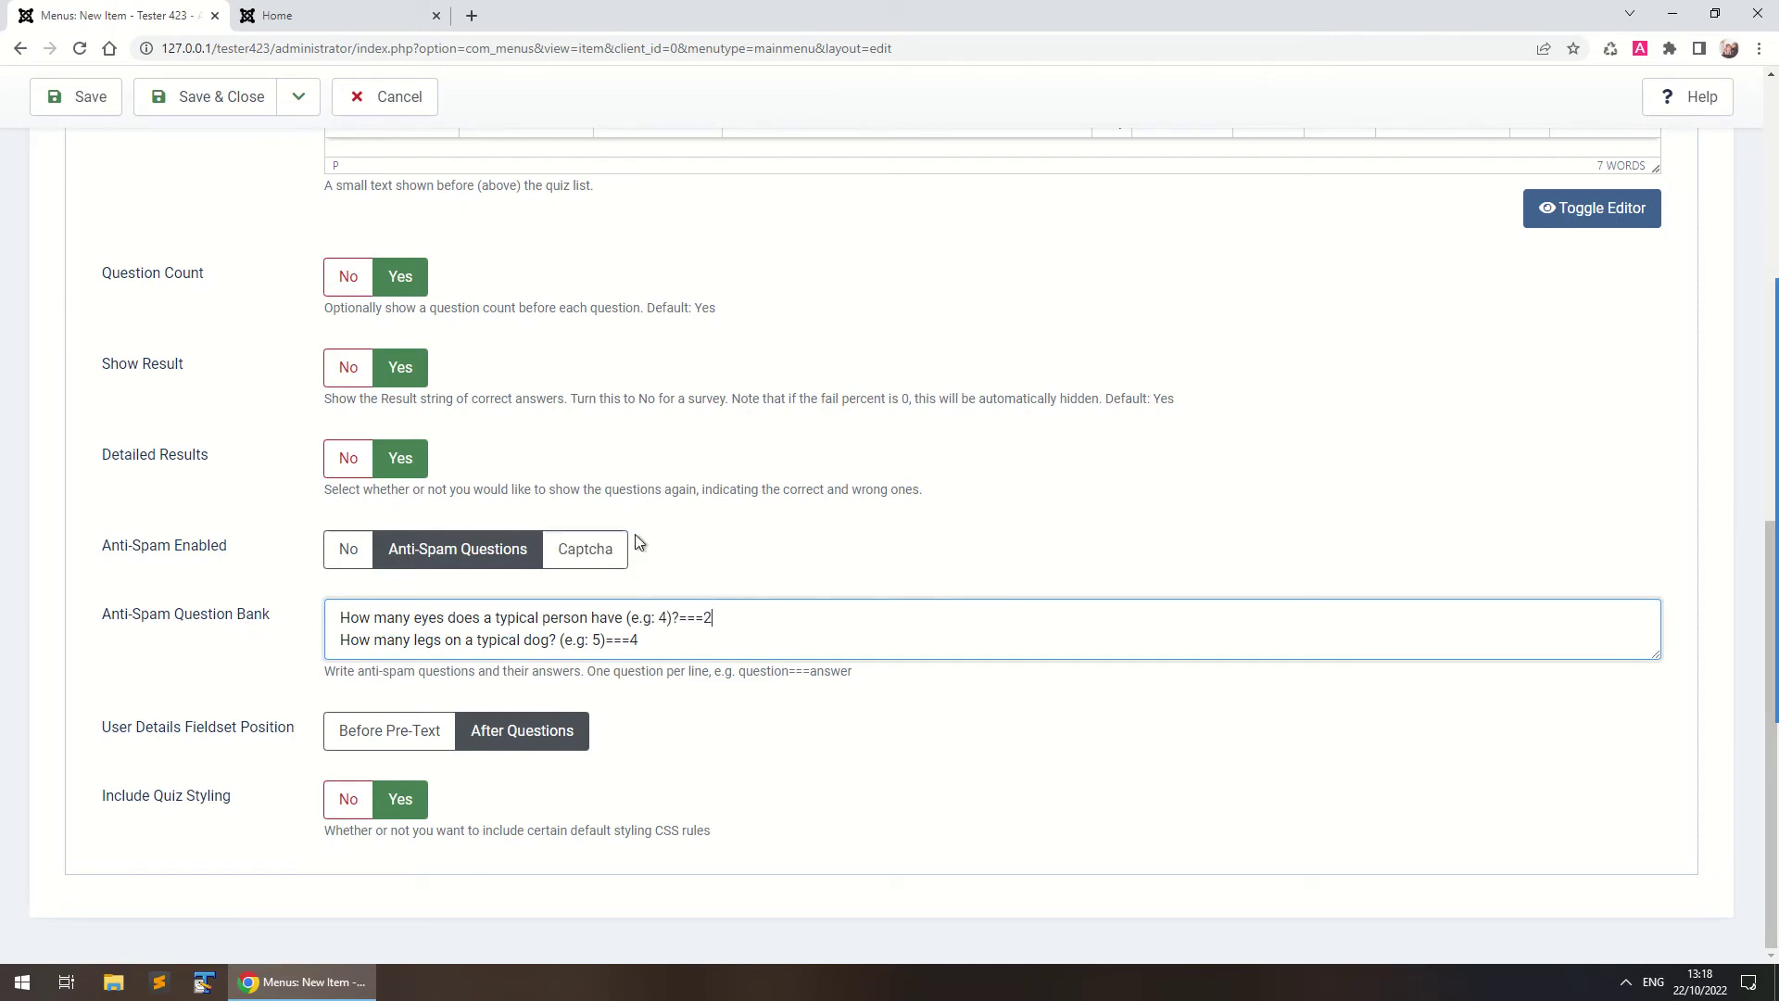
{"action": "left_click", "coordinate": [598, 563]}
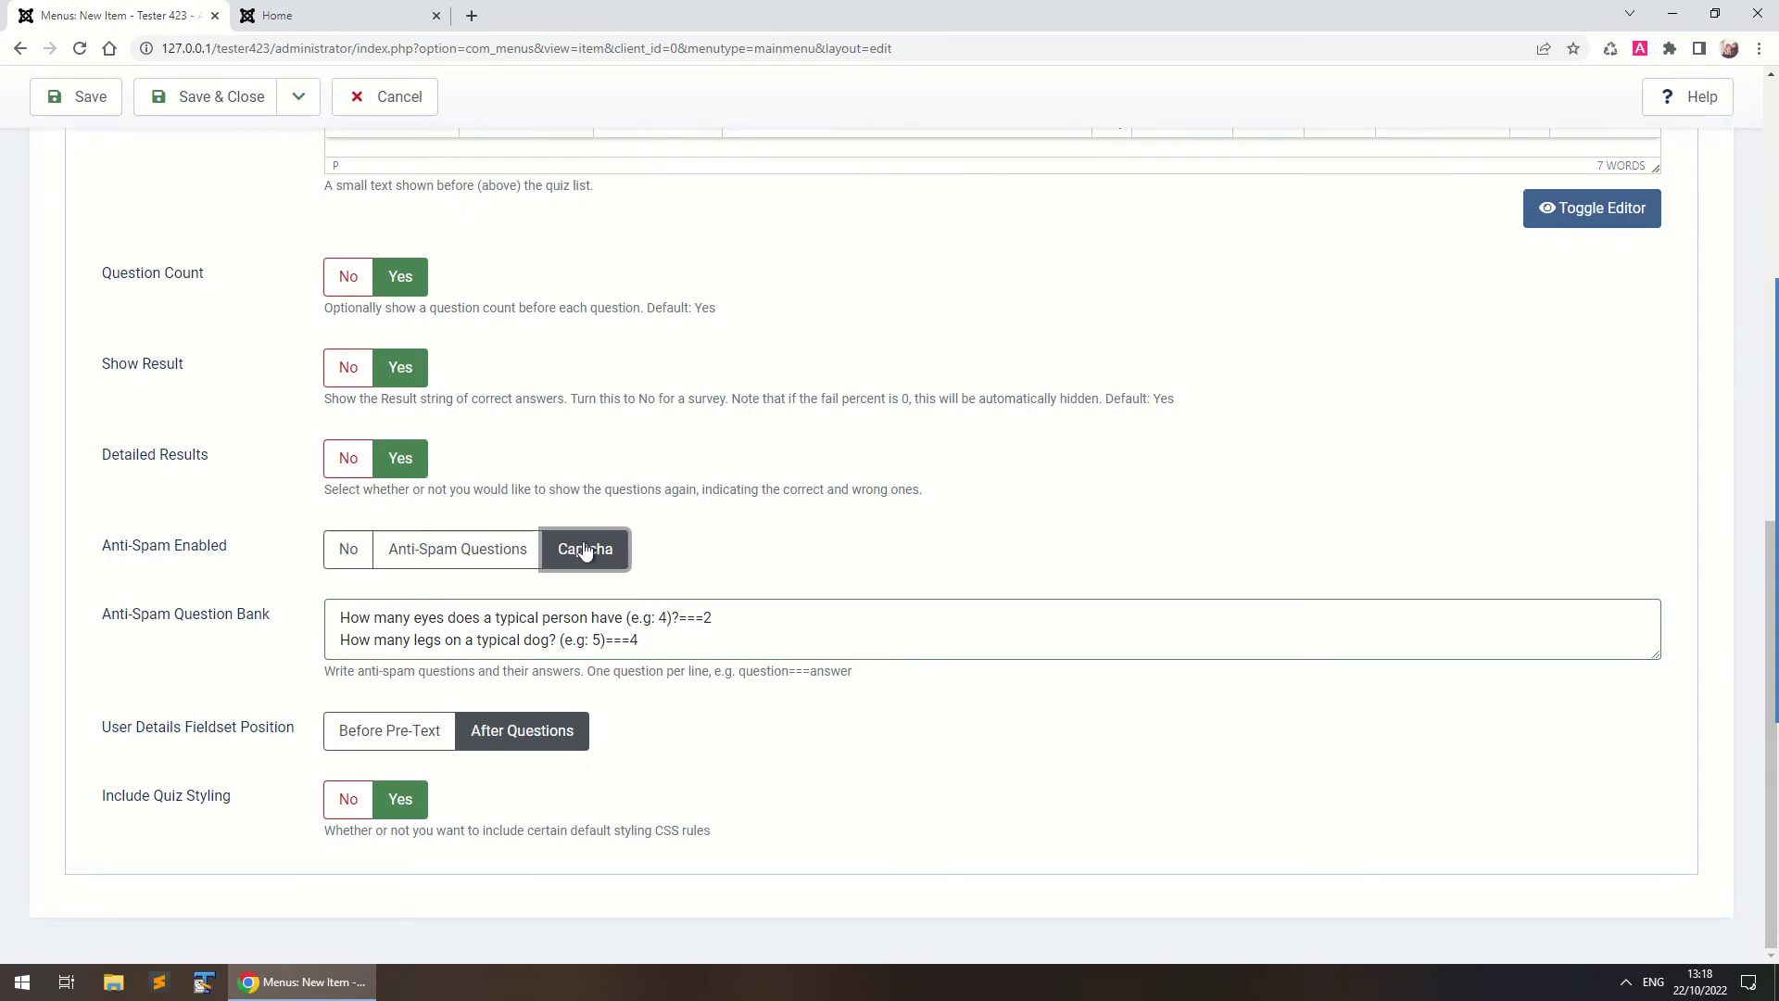
{"action": "left_click", "coordinate": [523, 554]}
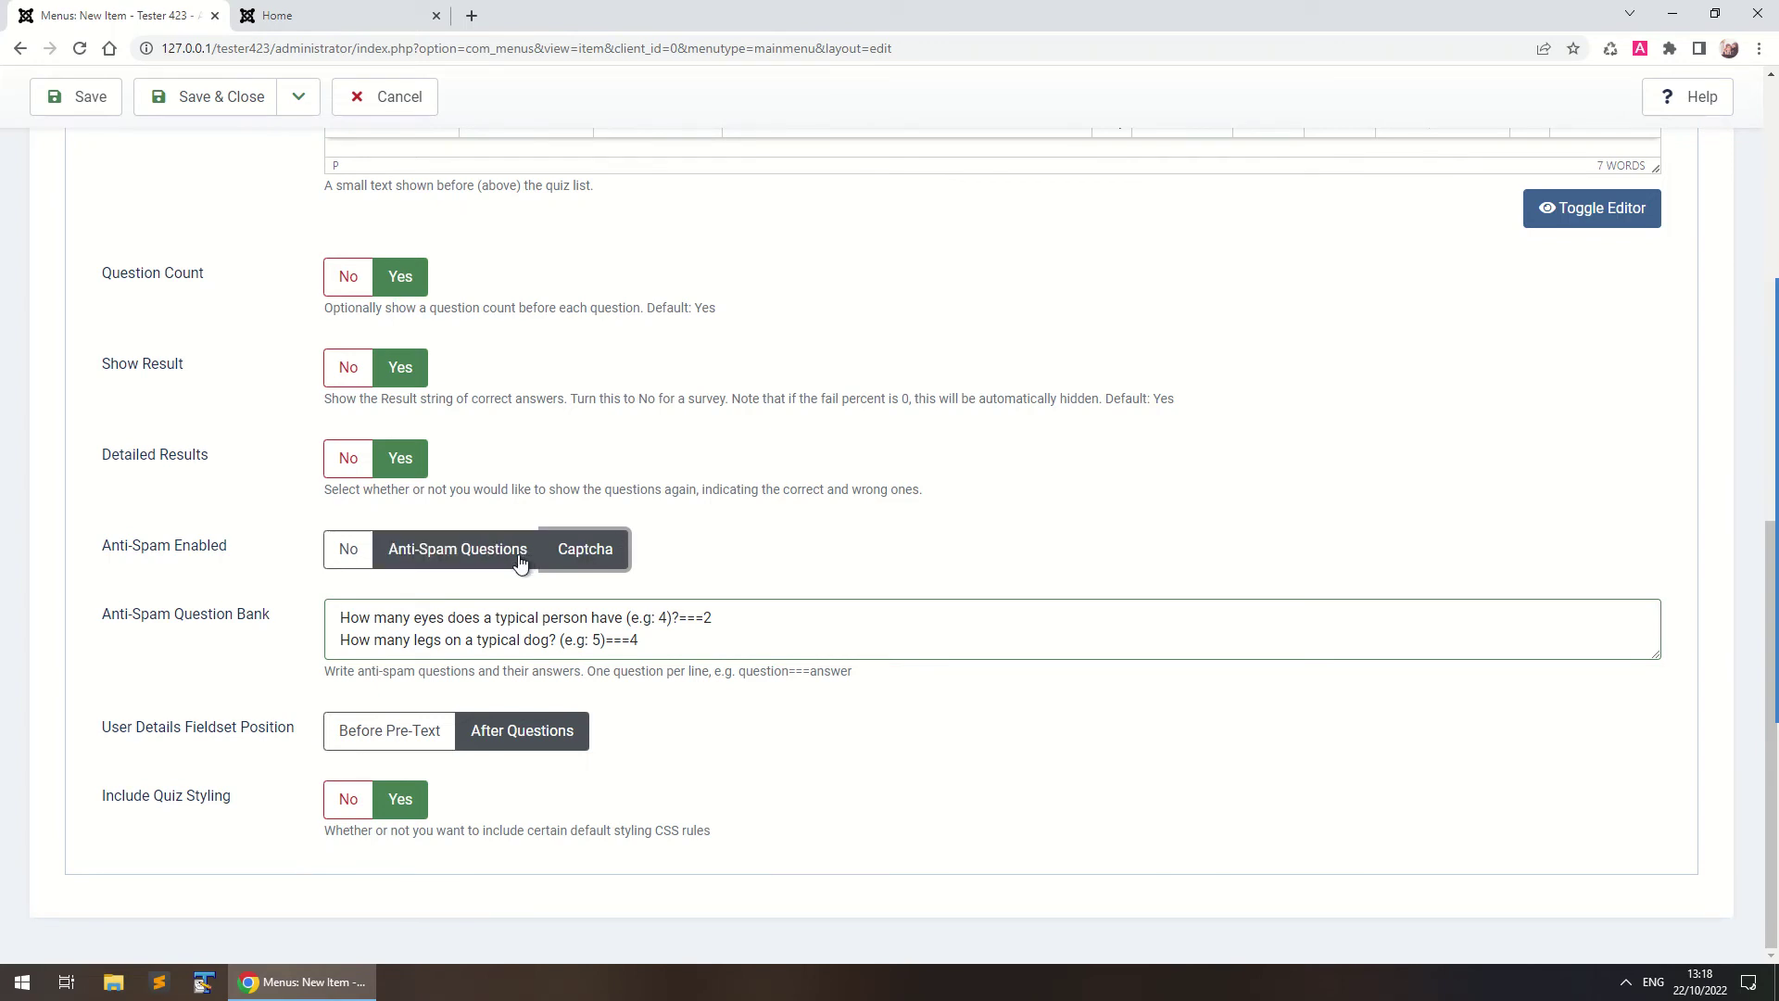
{"action": "left_click", "coordinate": [521, 559]}
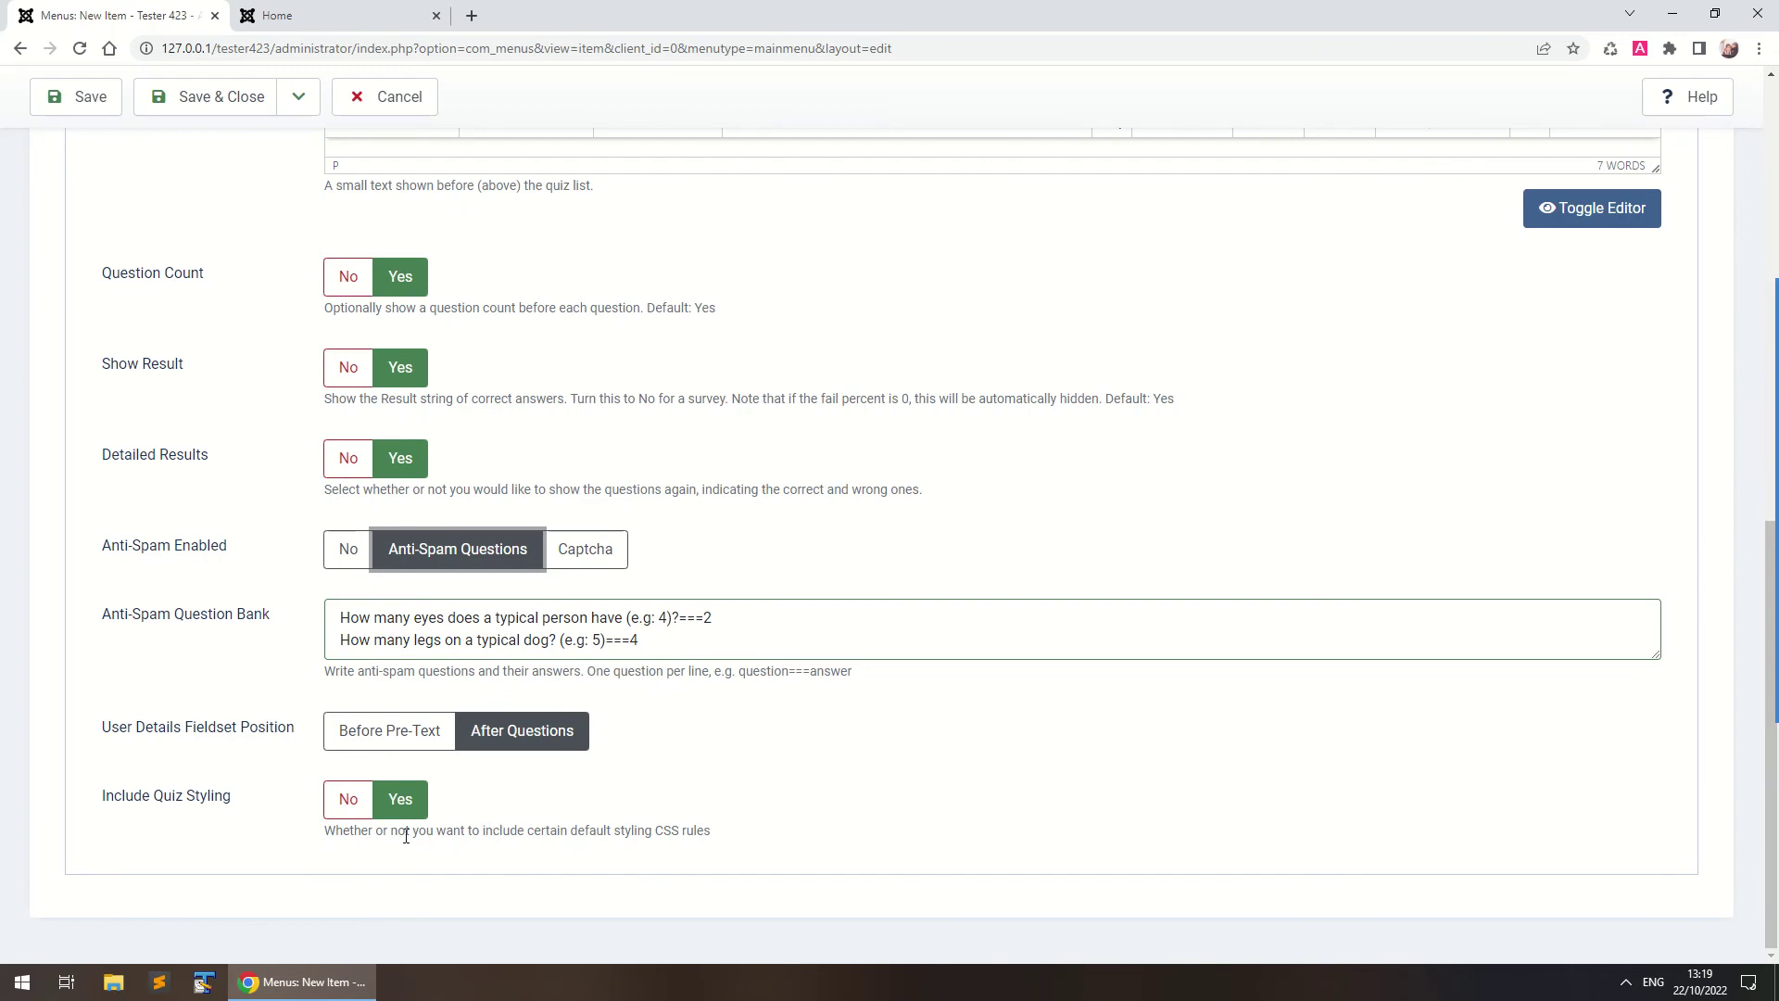
{"action": "left_click", "coordinate": [357, 814]}
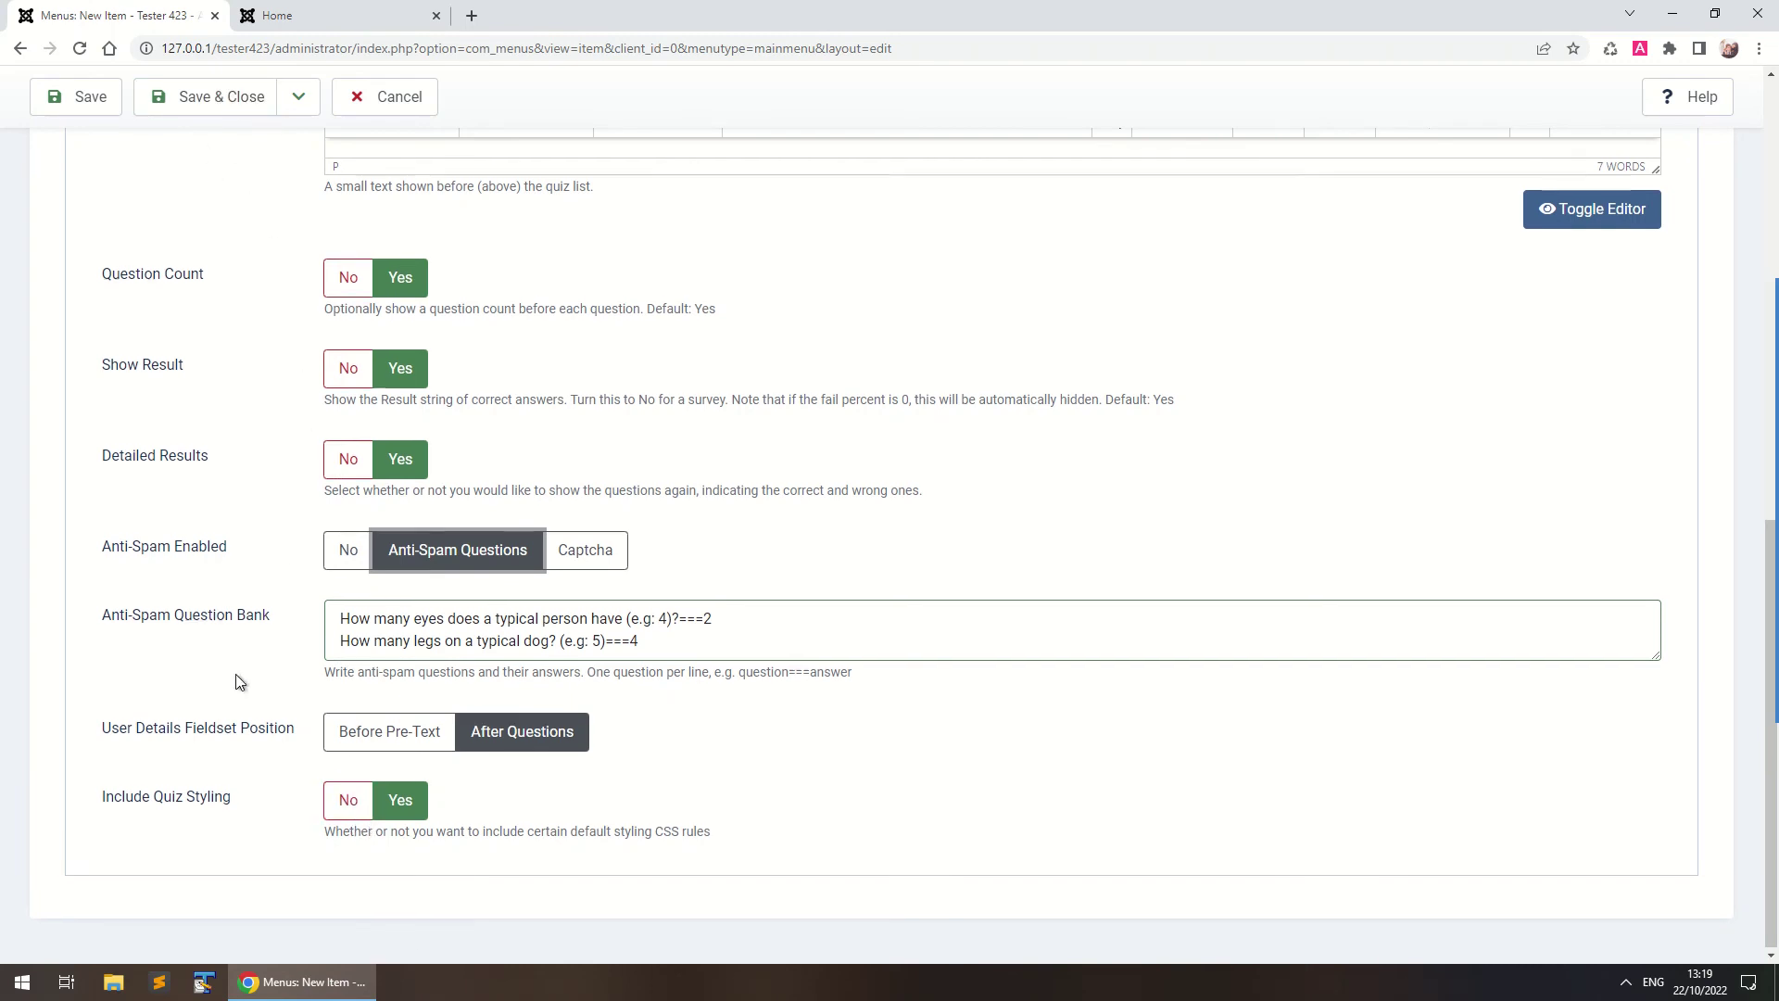
{"action": "scroll", "coordinate": [239, 682], "scroll_direction": "up", "scroll_amount": 8}
{"action": "scroll", "coordinate": [237, 647], "scroll_direction": "up", "scroll_amount": 2}
Save the Quiz List item and open its page on the refreshed site, which shows 'No Quizzes yet'
{"action": "left_click", "coordinate": [249, 170]}
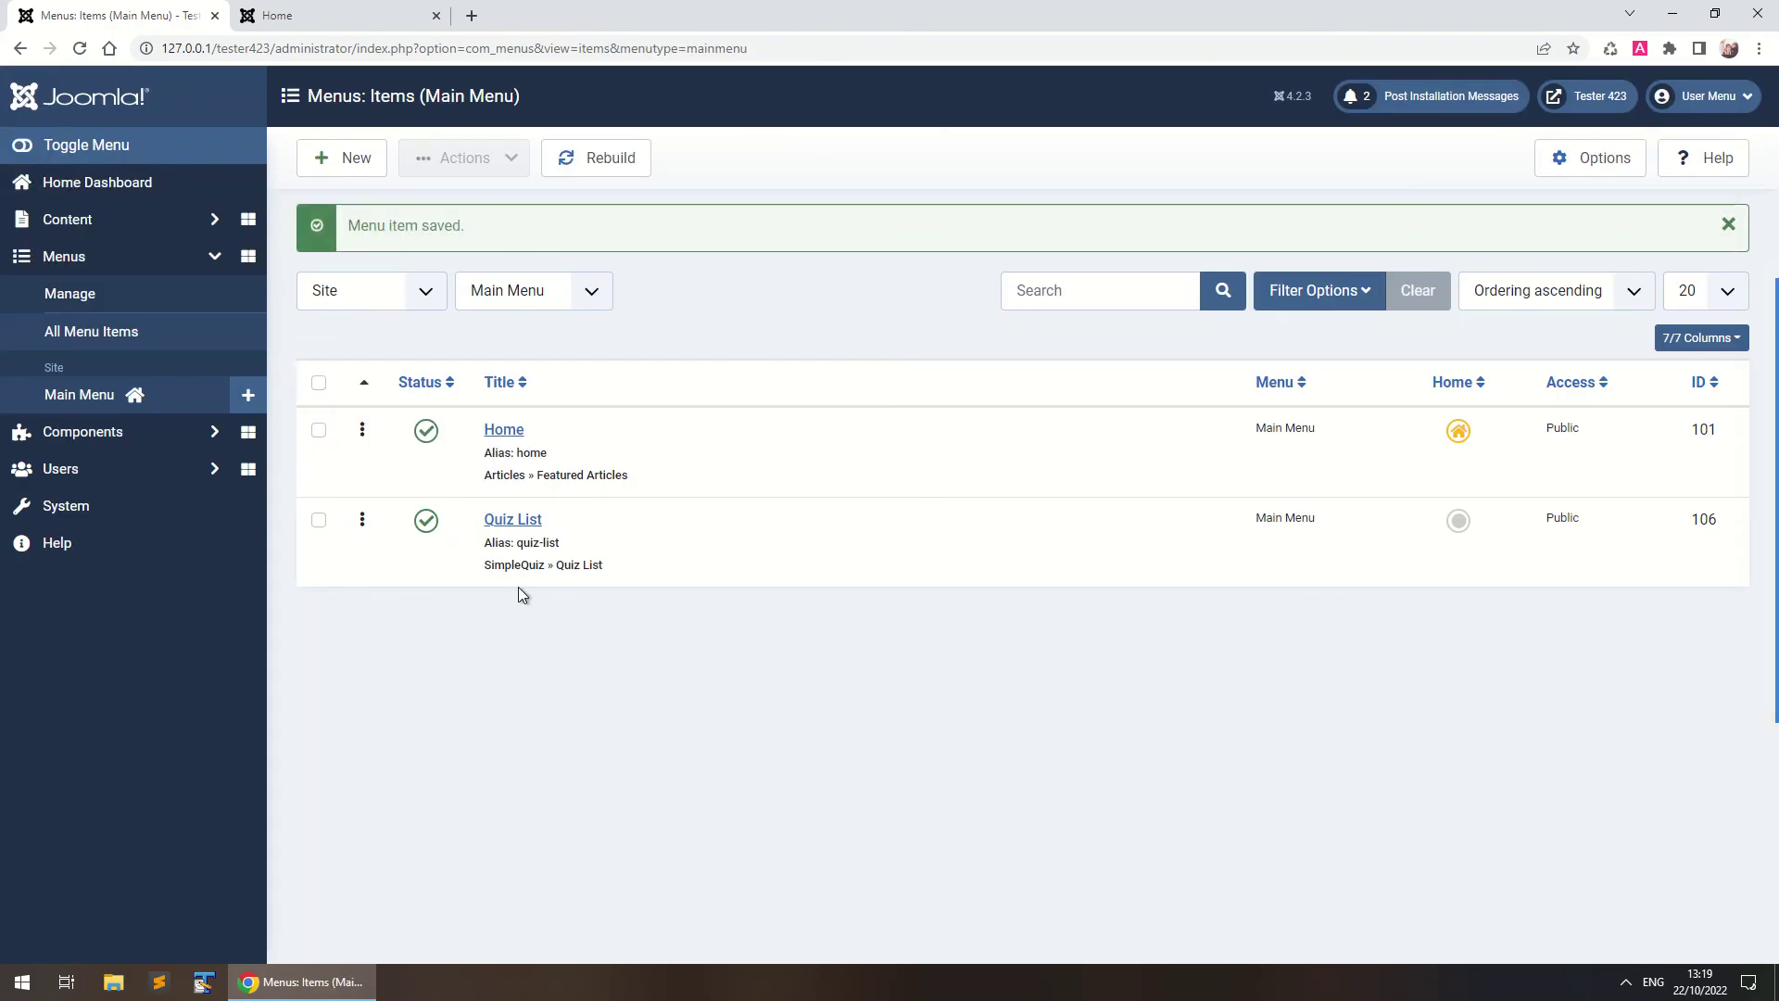
{"action": "left_click", "coordinate": [387, 26]}
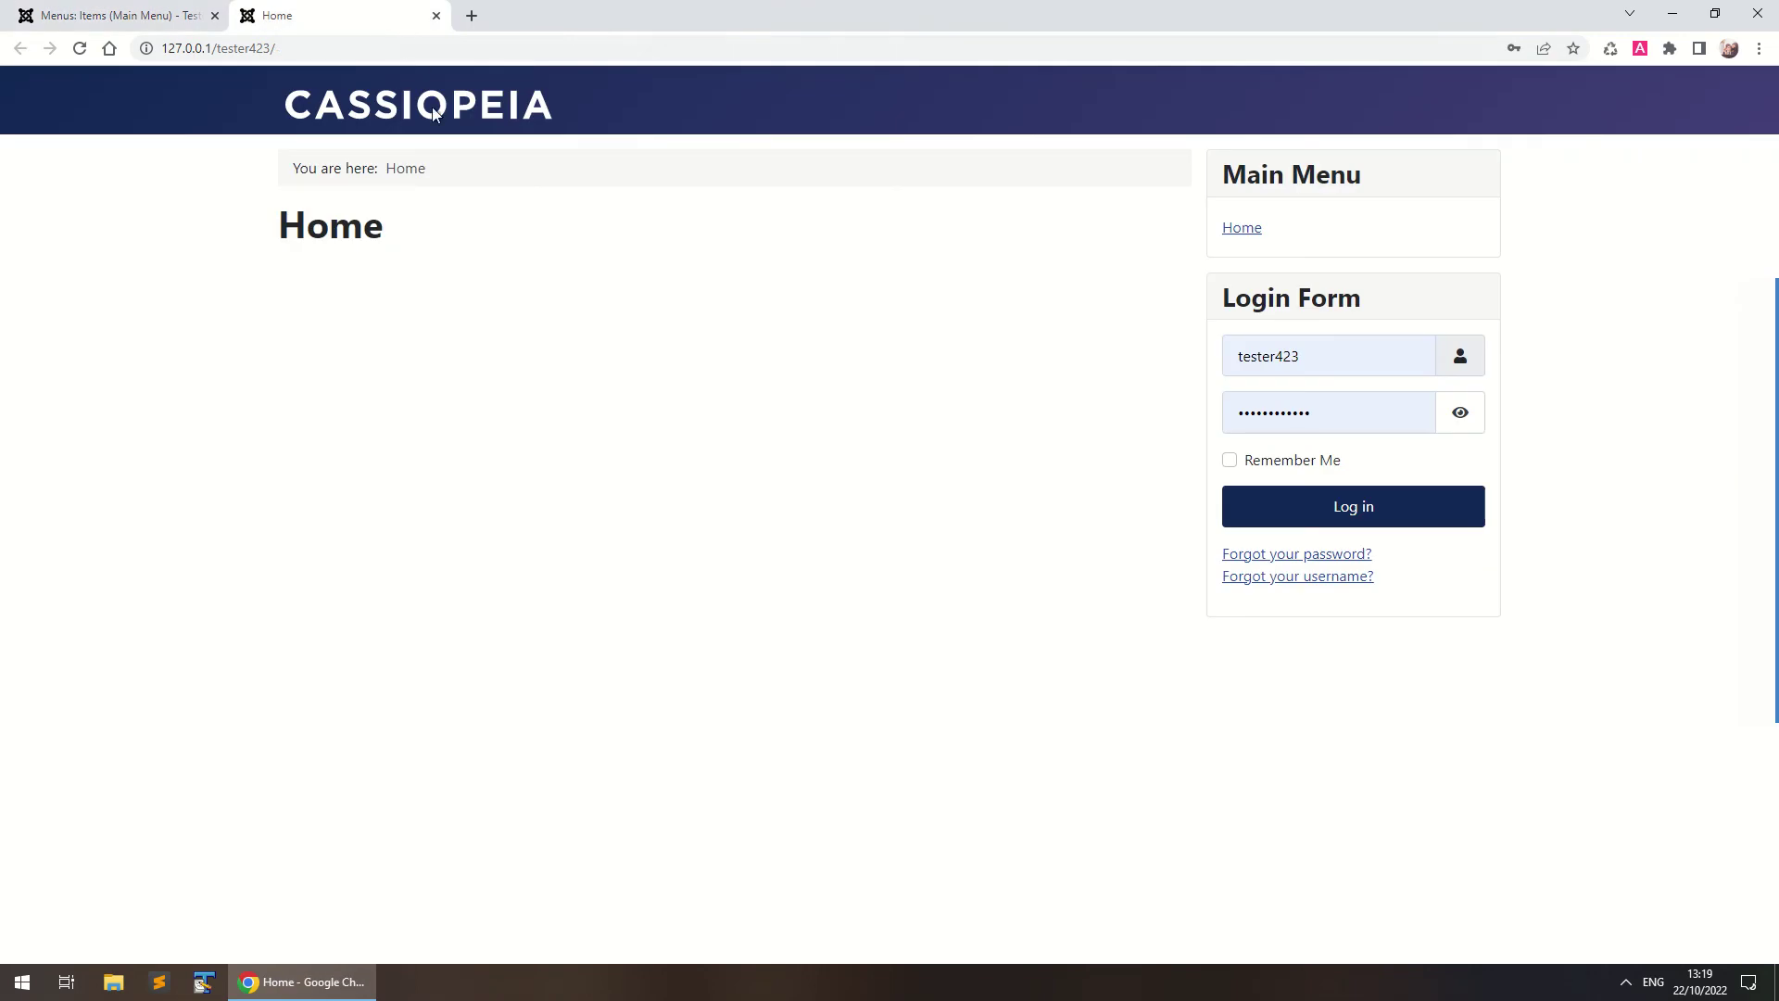
{"action": "key", "text": "F5"}
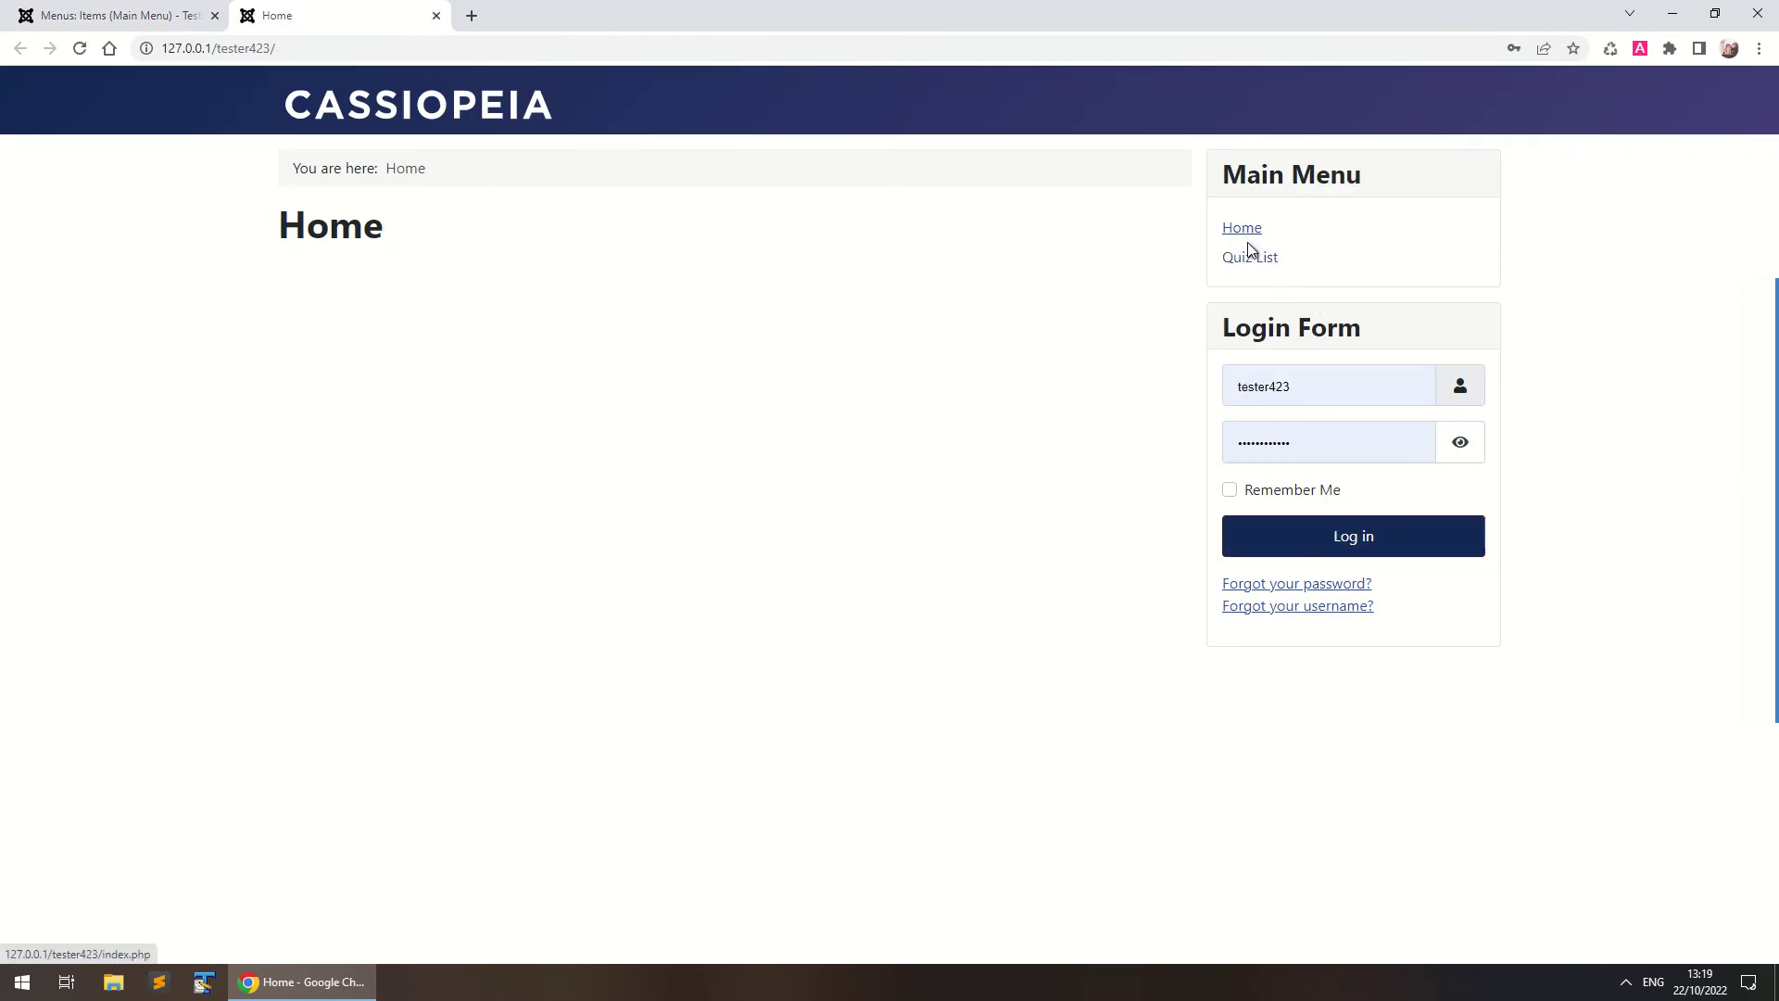
{"action": "left_click", "coordinate": [1253, 258]}
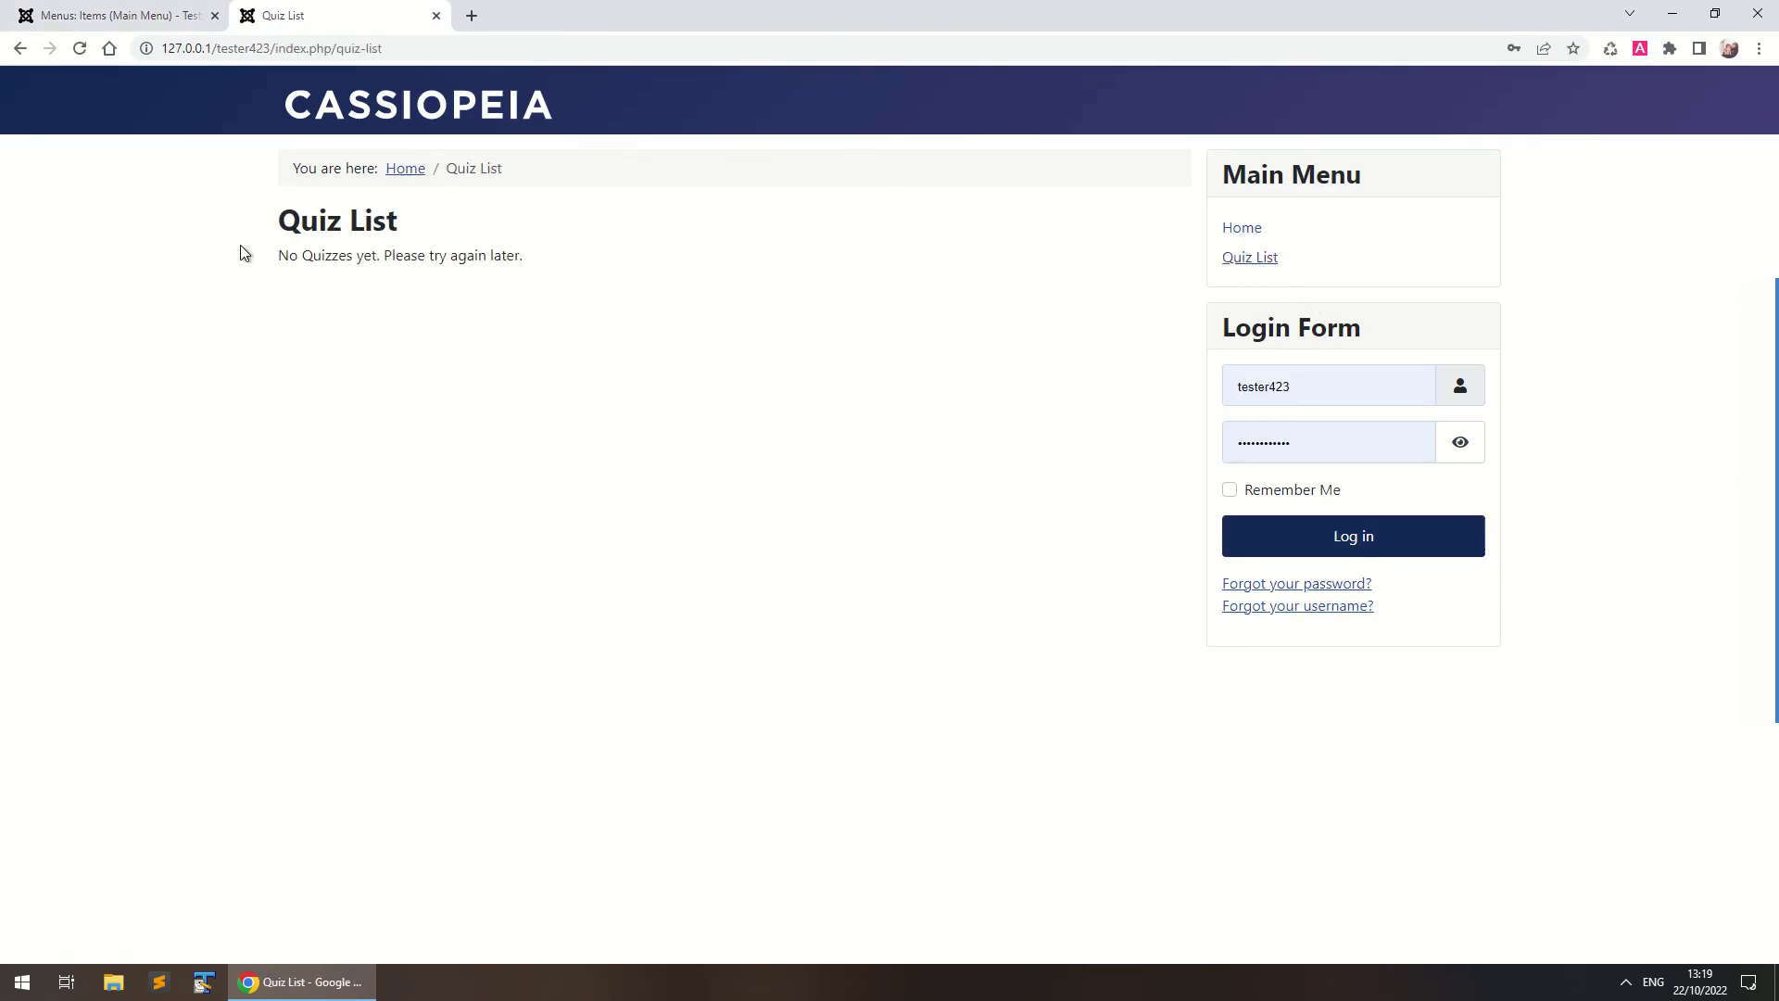
{"action": "left_click_drag", "start_coordinate": [273, 257], "coordinate": [576, 268]}
{"action": "left_click", "coordinate": [582, 269]}
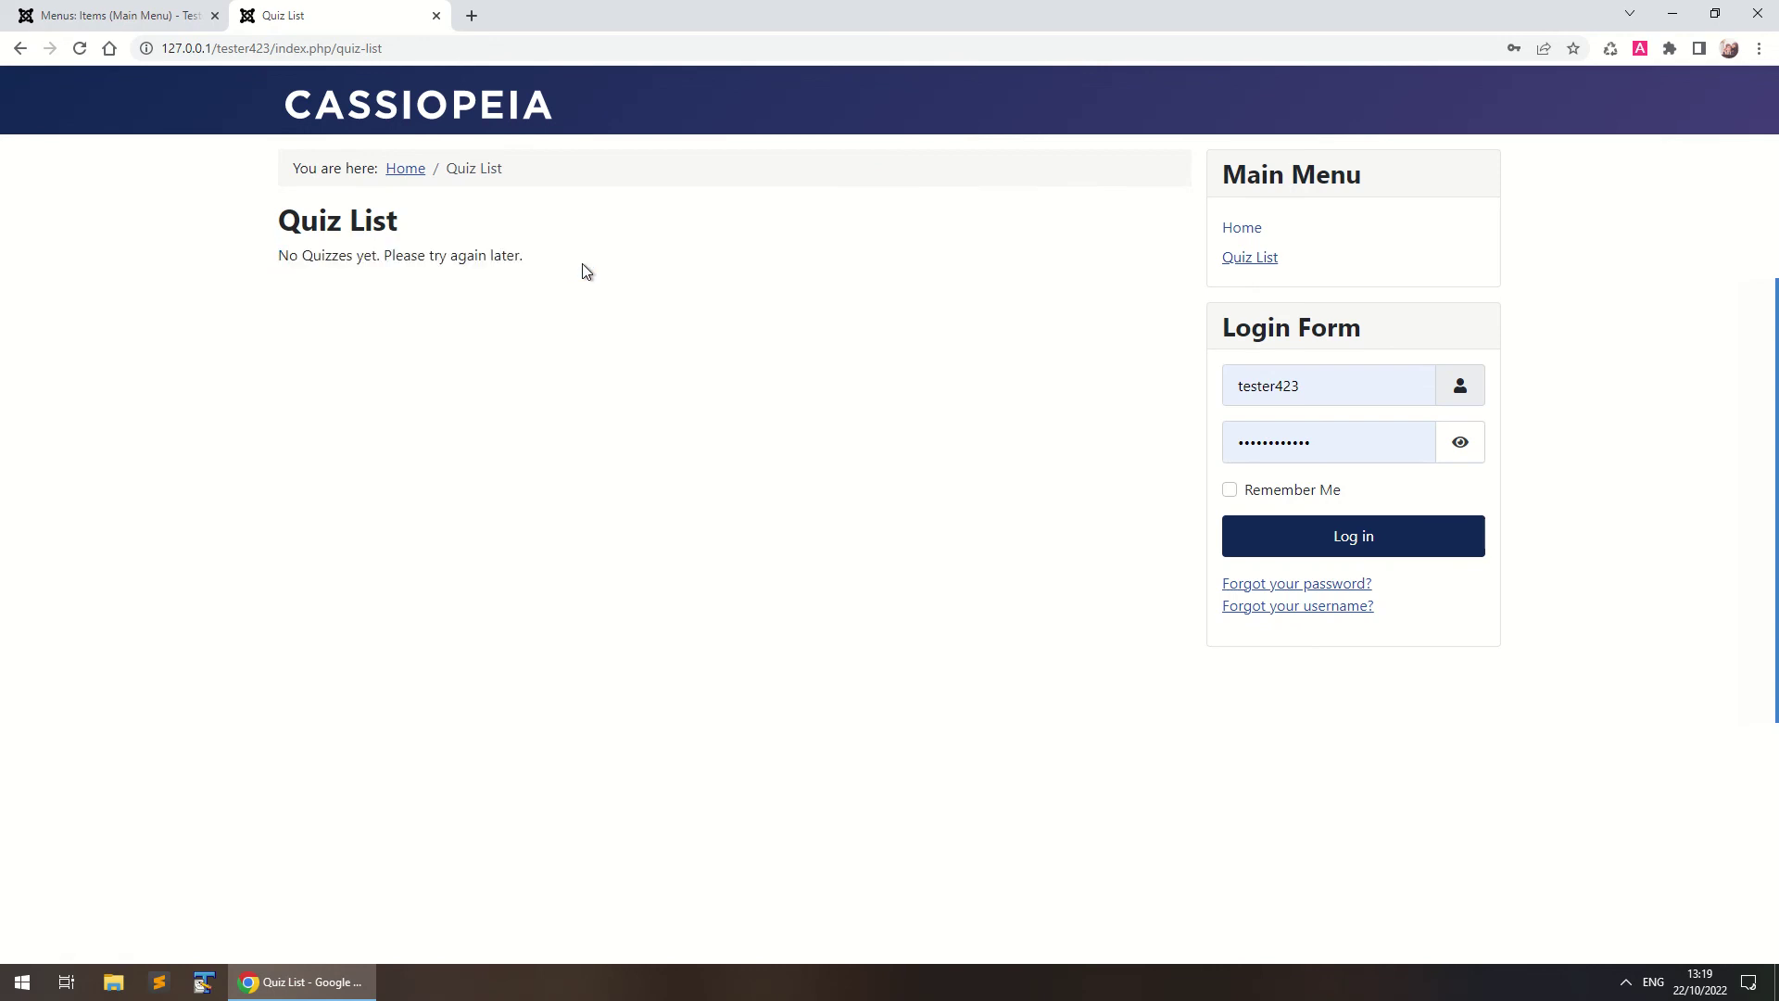
Back in the administrator, open Components > SimpleQuiz > Quizzes, showing the empty quiz list
{"action": "left_click", "coordinate": [72, 14]}
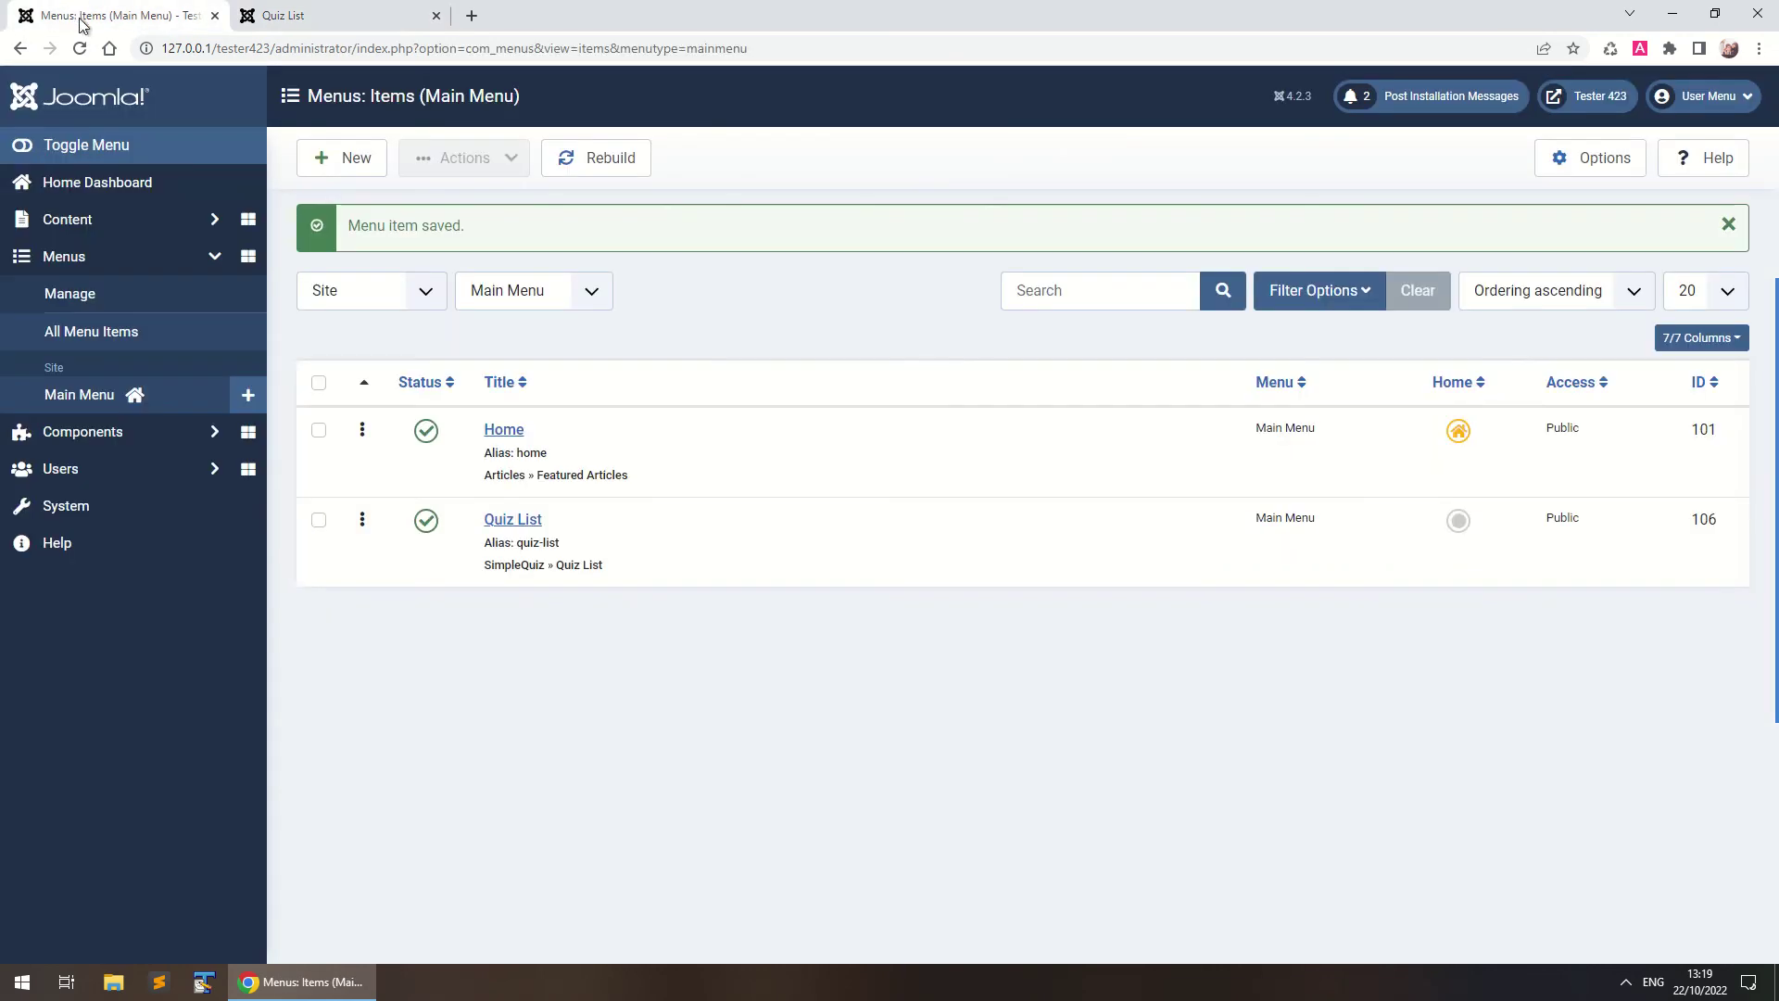
{"action": "left_click", "coordinate": [172, 437]}
{"action": "left_click", "coordinate": [141, 450]}
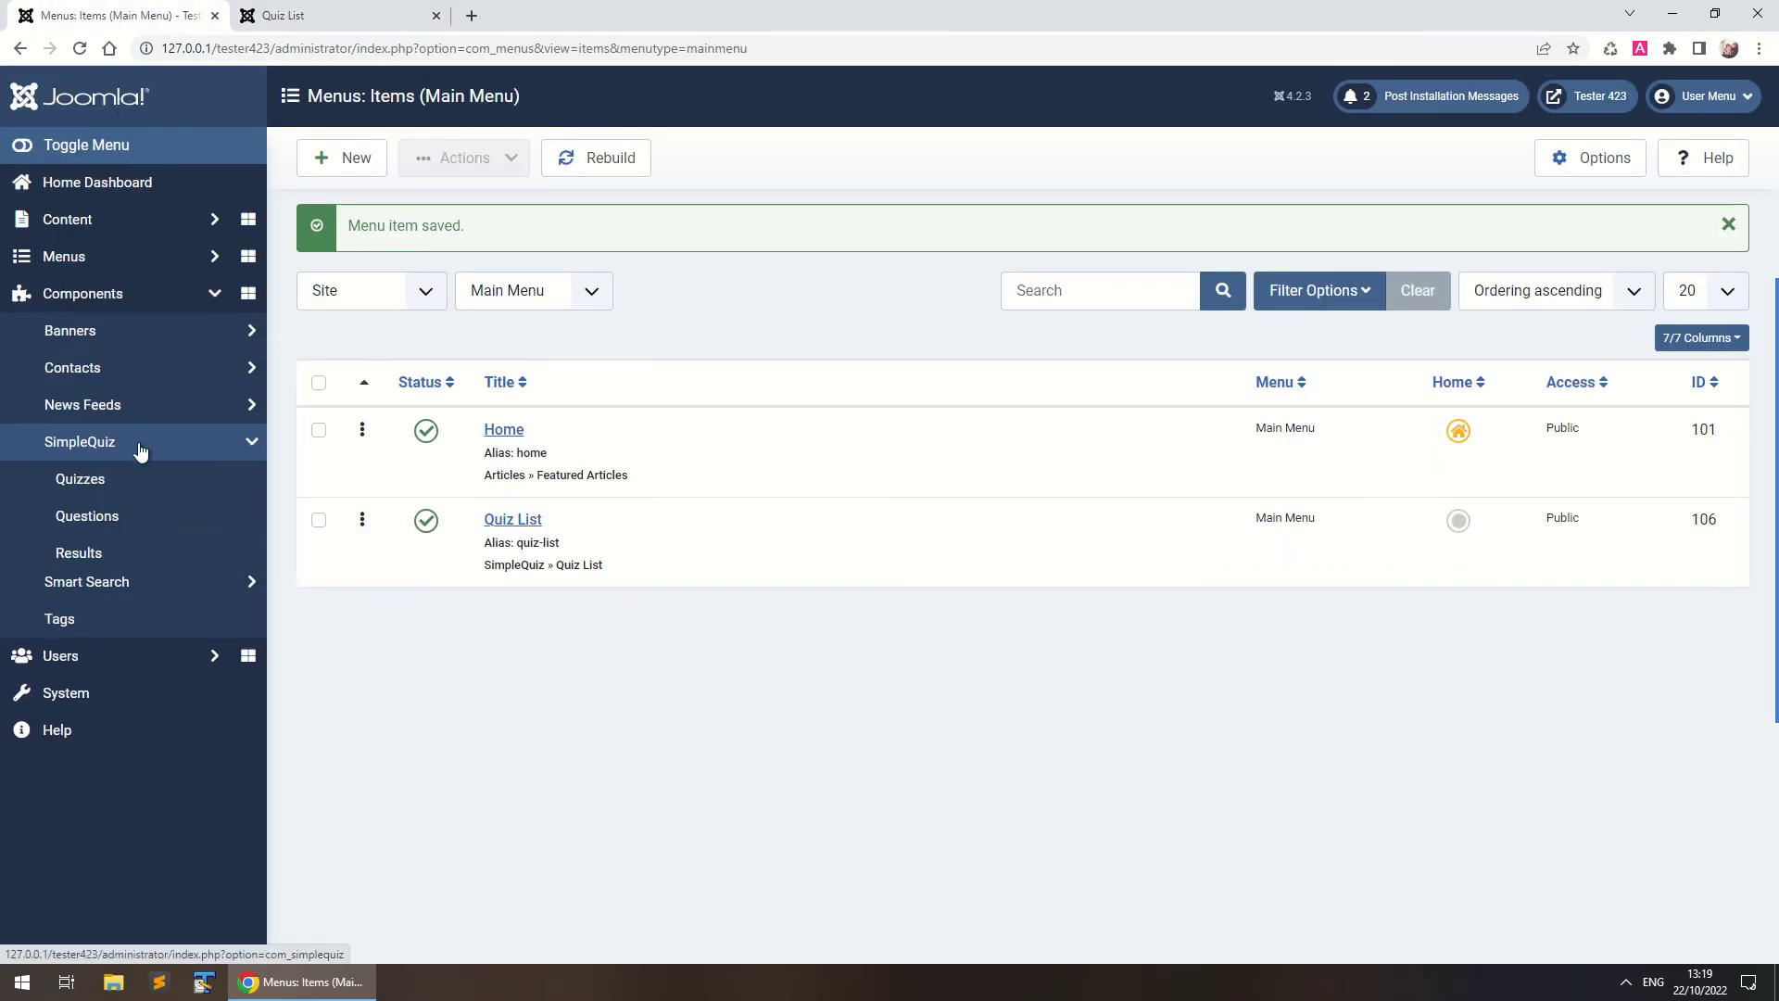
{"action": "left_click", "coordinate": [80, 478]}
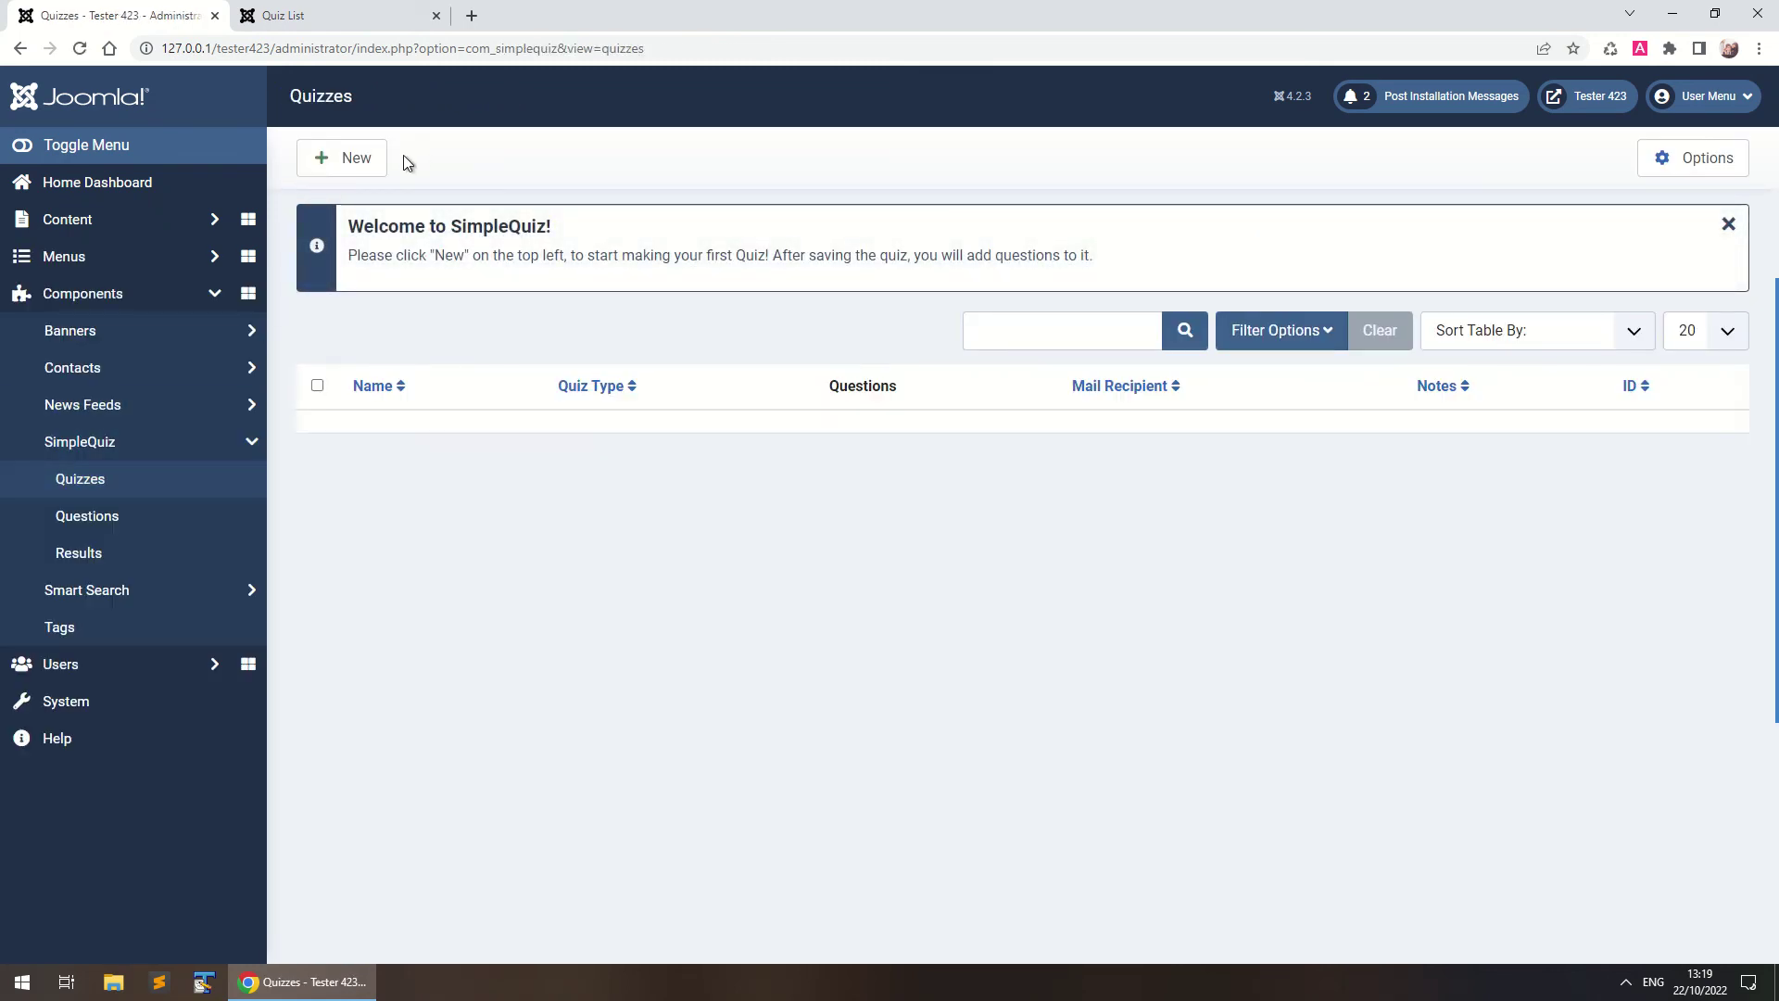